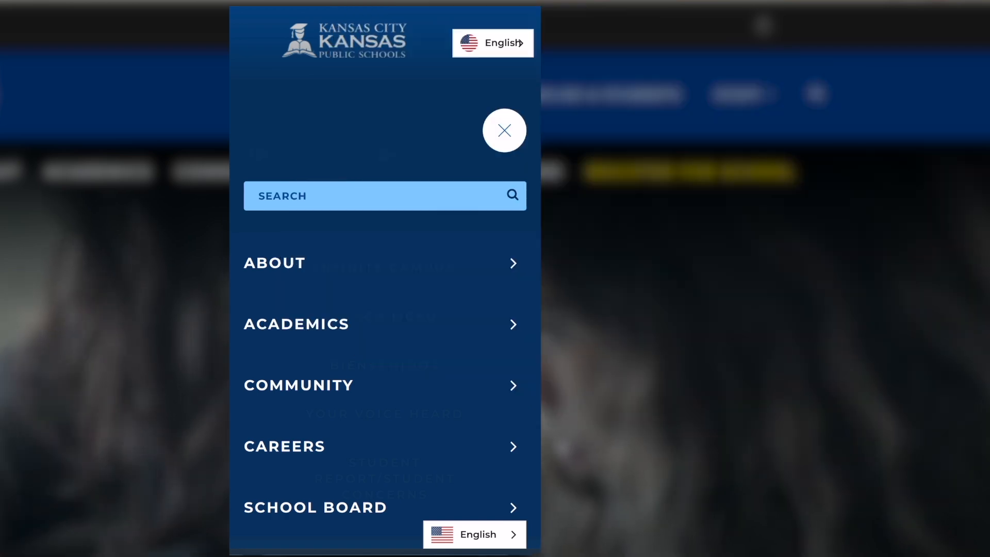
# - Open the returning-families registration portal and log in with the parent's username and account password
pyautogui.scroll(-3, 385, 385)
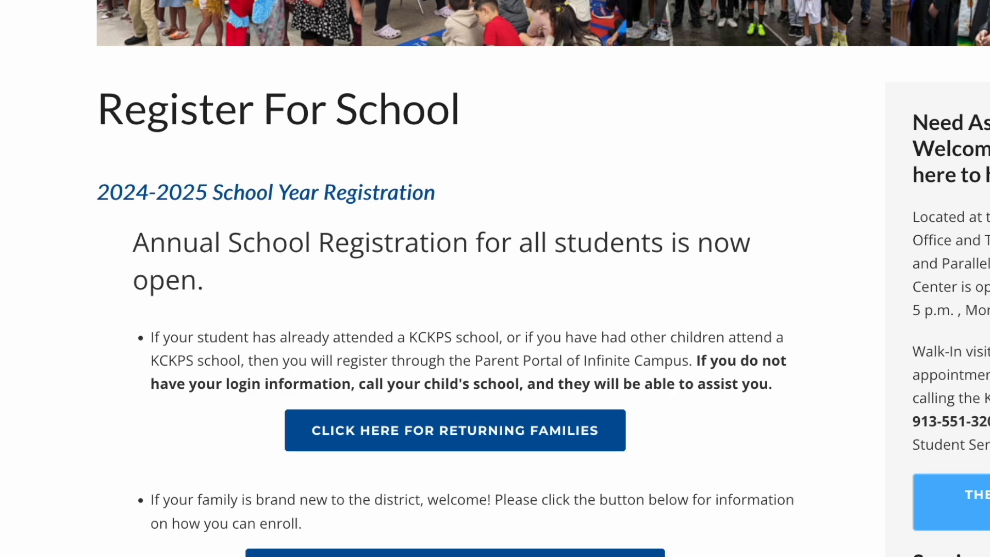
pyautogui.click(398, 439)
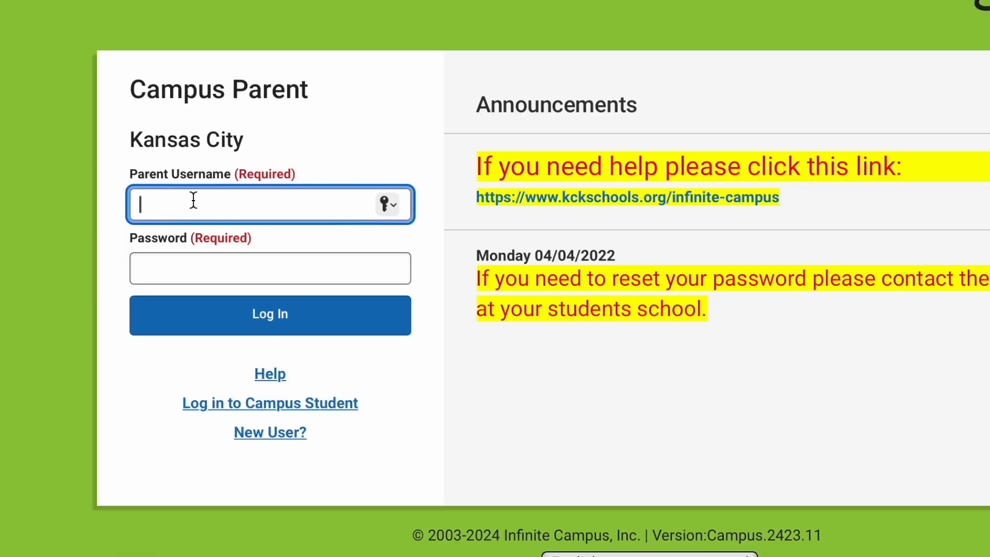
pyautogui.write('boyfamily')
pyautogui.click(185, 265)
pyautogui.write('••••••')
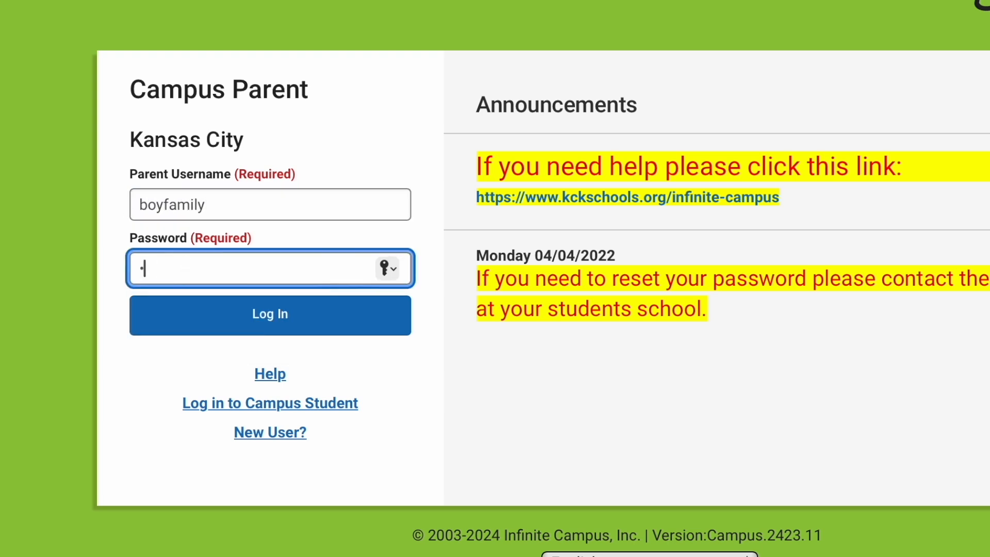
pyautogui.write('•••')
pyautogui.click(130, 319)
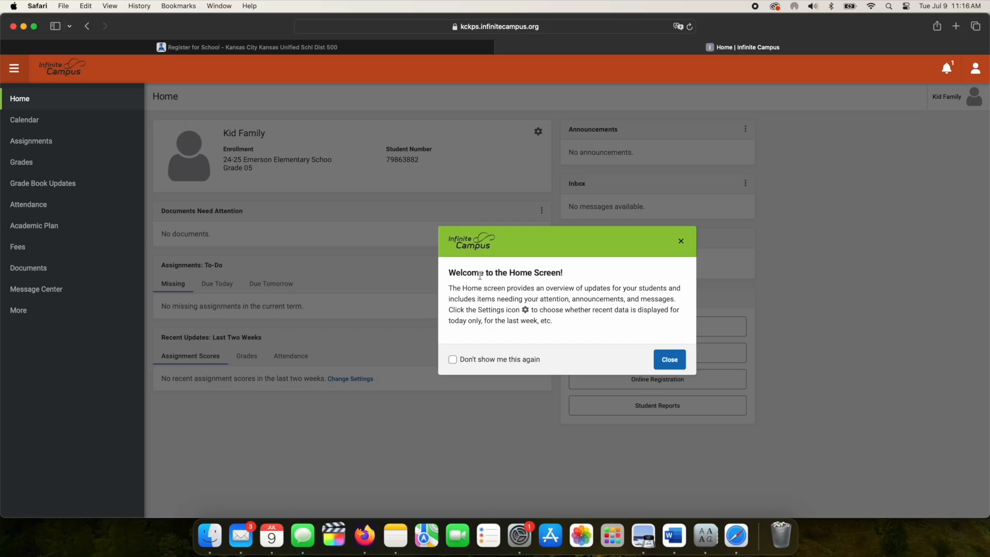
# - Dismiss the welcome message and begin the 24-25 Online Registration for existing students
pyautogui.click(670, 361)
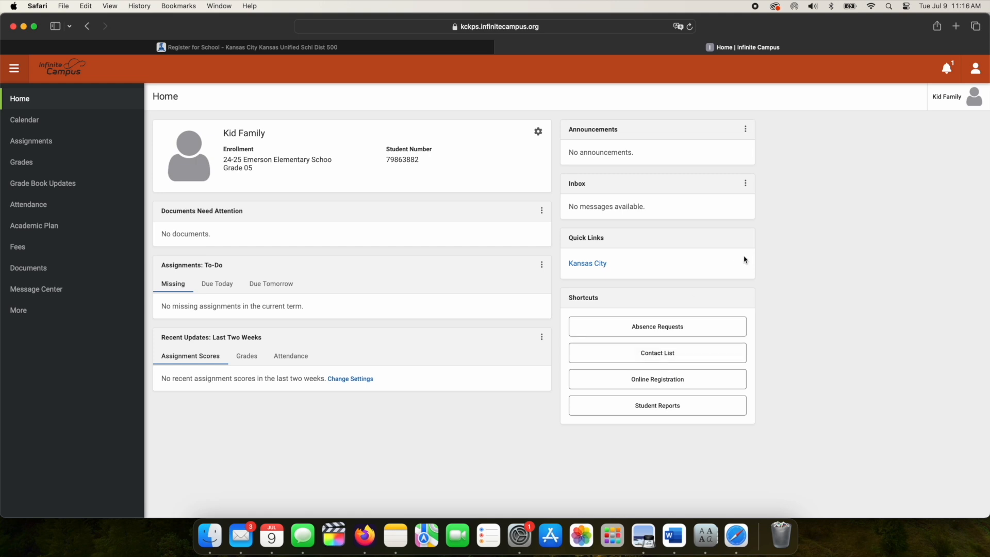
pyautogui.click(654, 381)
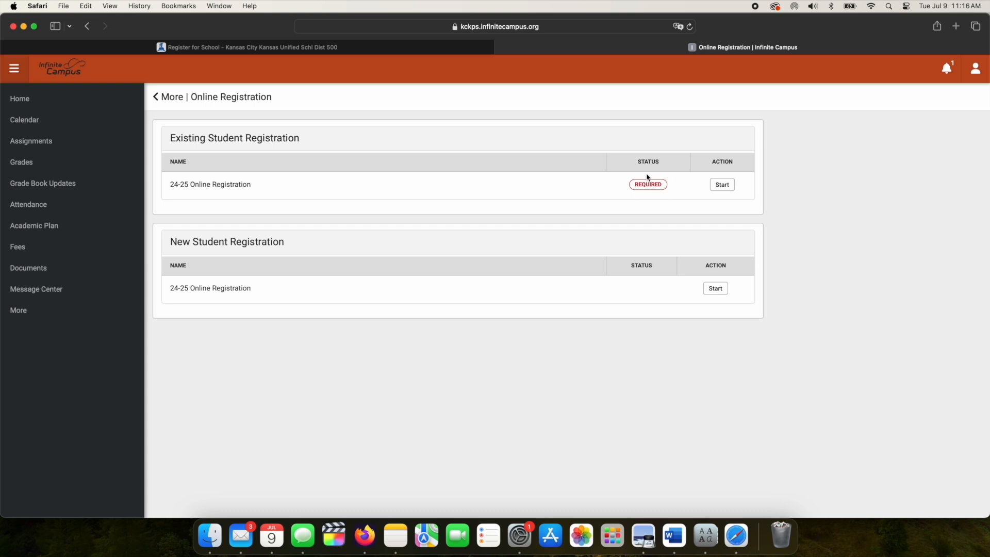
pyautogui.click(722, 185)
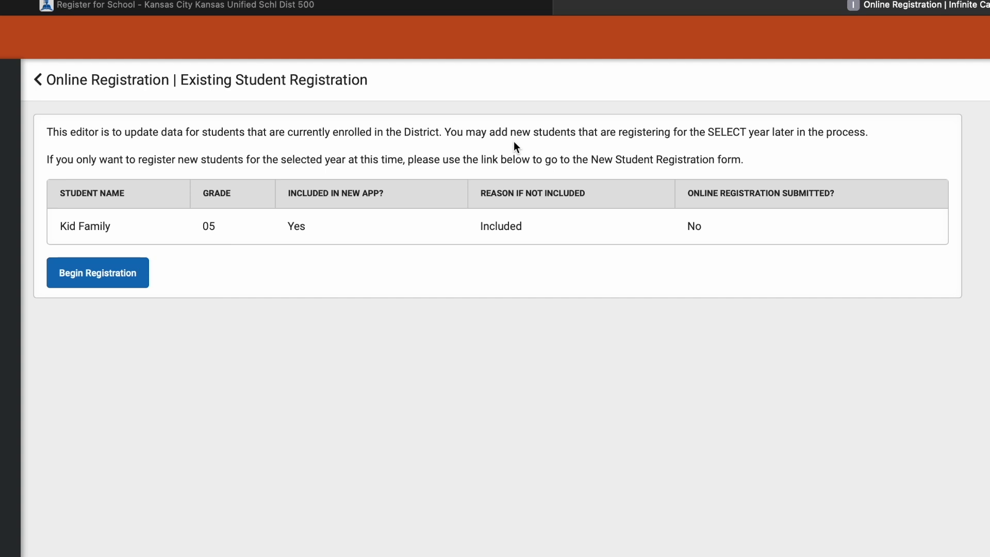
pyautogui.click(110, 271)
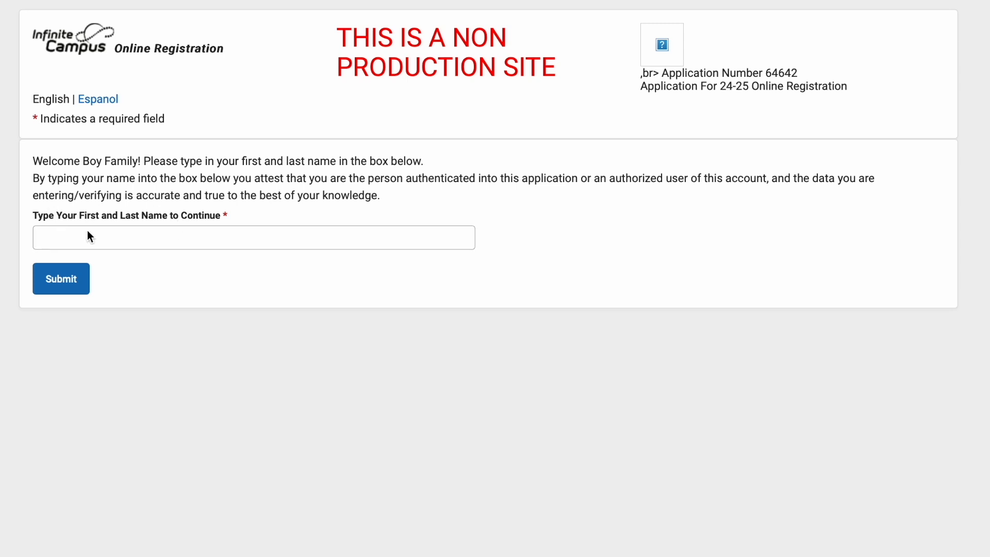
# - Submit the parent's first and last name as attestation and begin the registration form
pyautogui.click(151, 242)
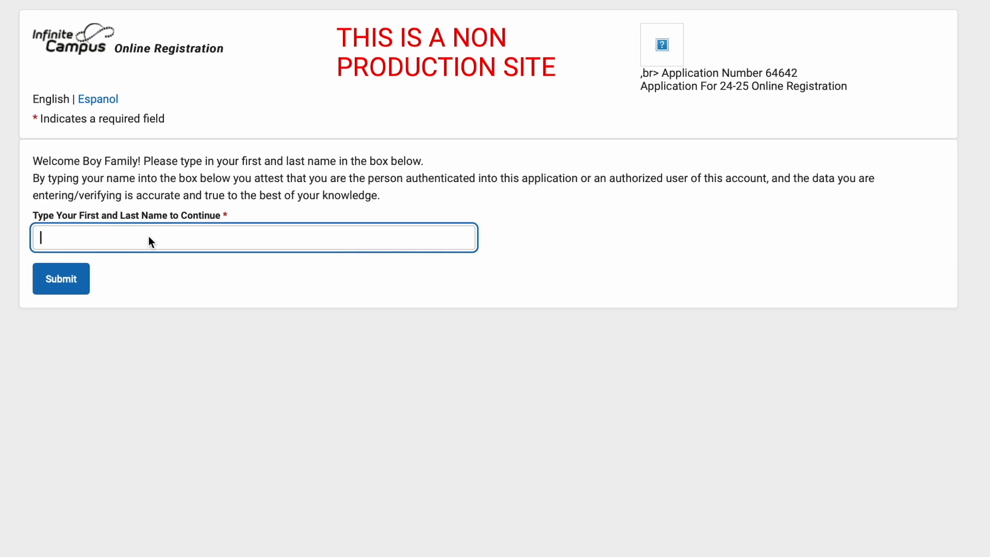
pyautogui.write('Boy Family')
pyautogui.click(71, 273)
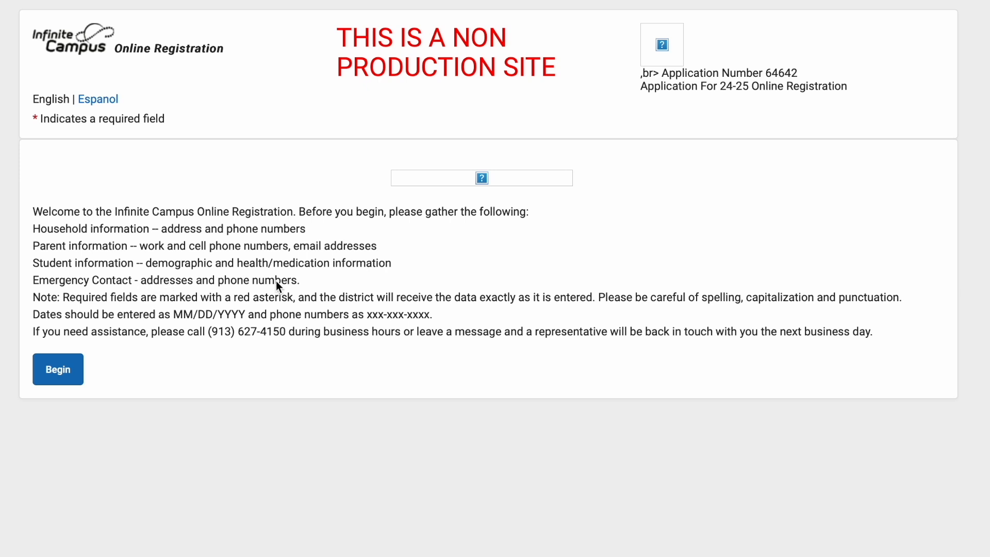
pyautogui.click(59, 370)
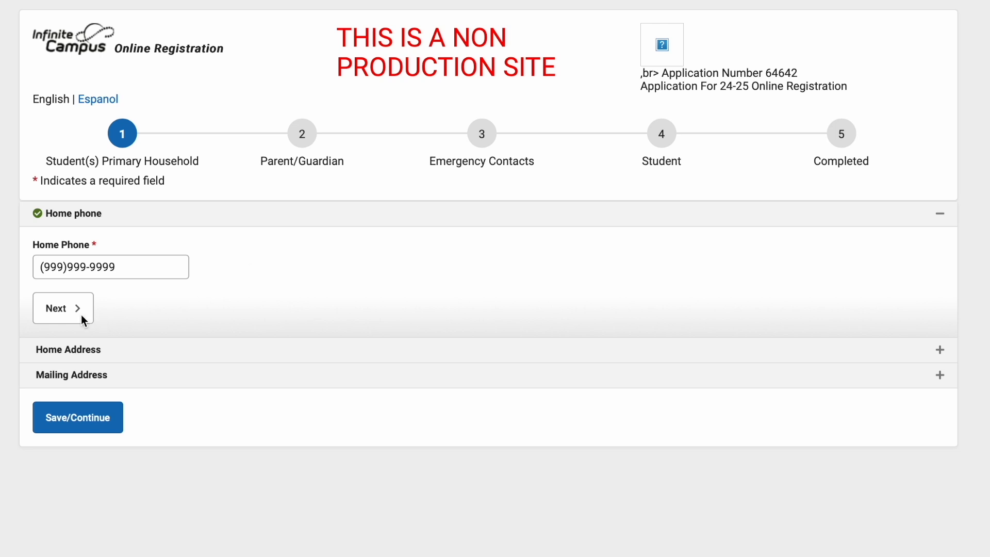
# - Accept the household's home phone and answer Yes to whether the listed home address is current
pyautogui.click(63, 311)
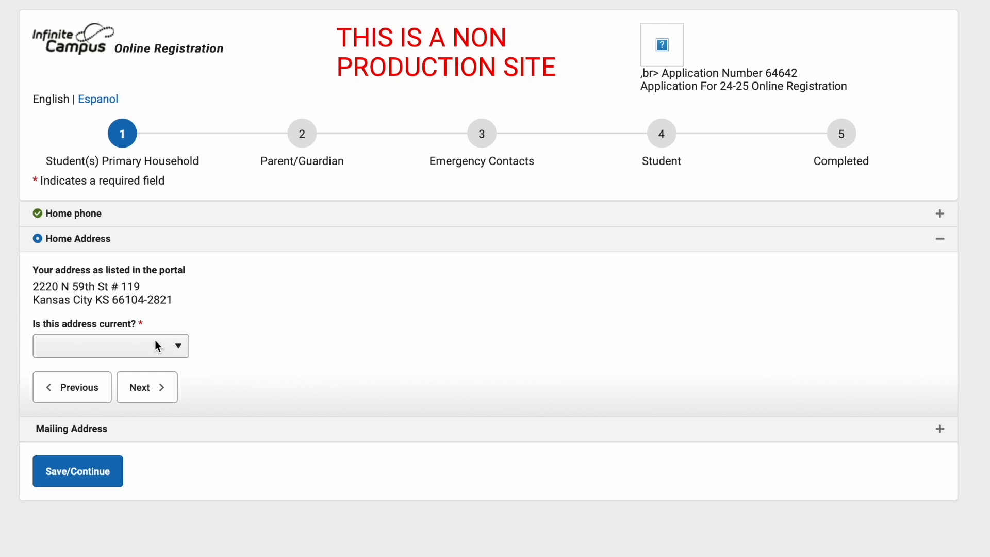
pyautogui.click(181, 346)
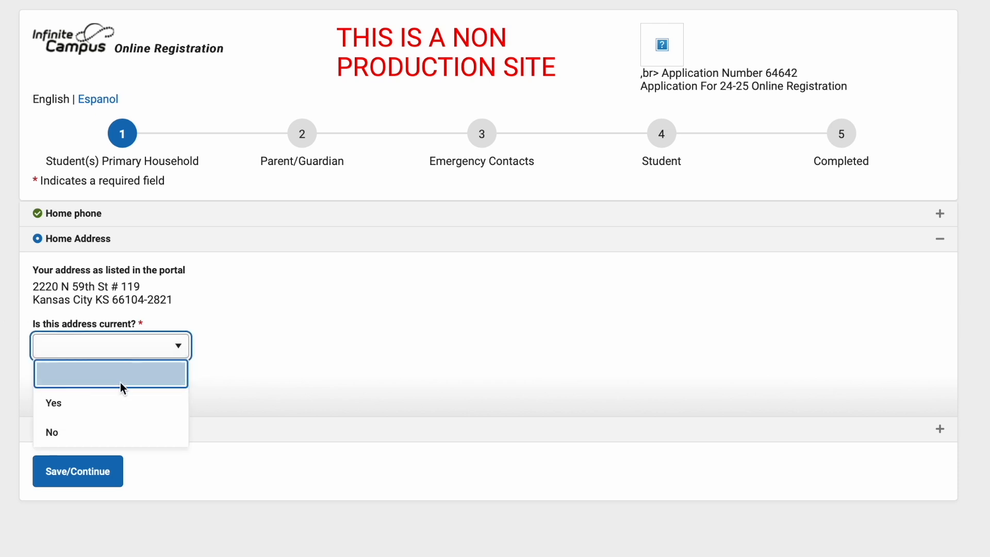
pyautogui.click(66, 404)
pyautogui.click(164, 388)
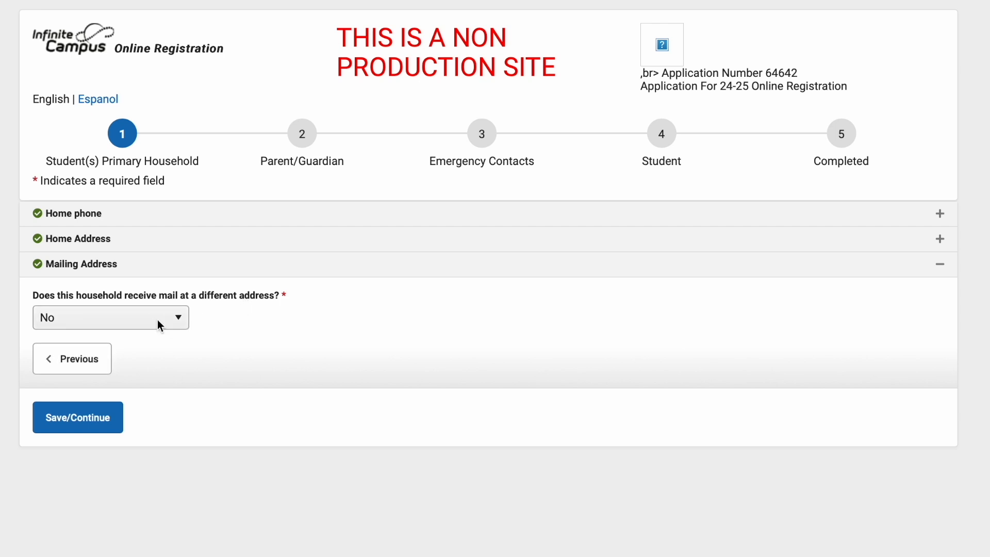
pyautogui.click(182, 319)
pyautogui.click(110, 381)
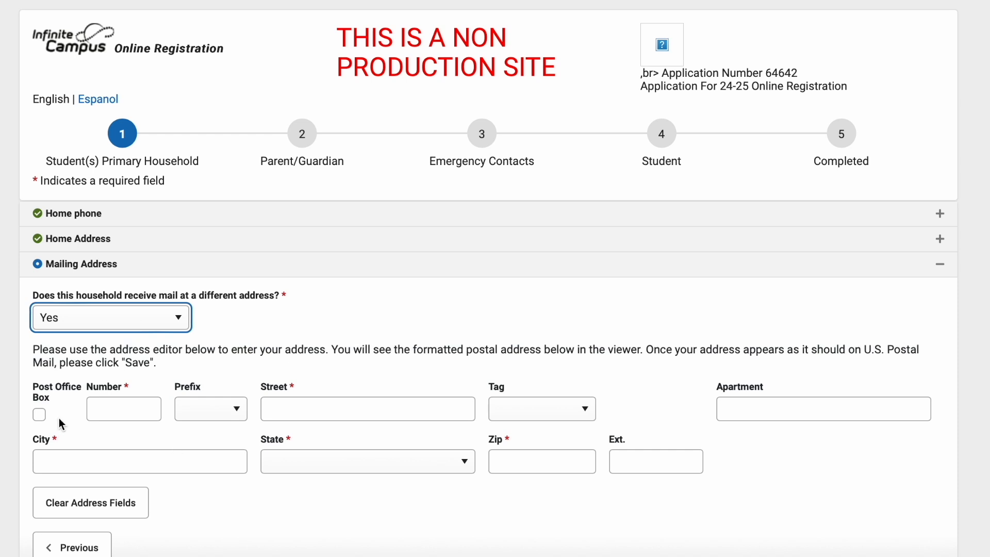
pyautogui.click(170, 319)
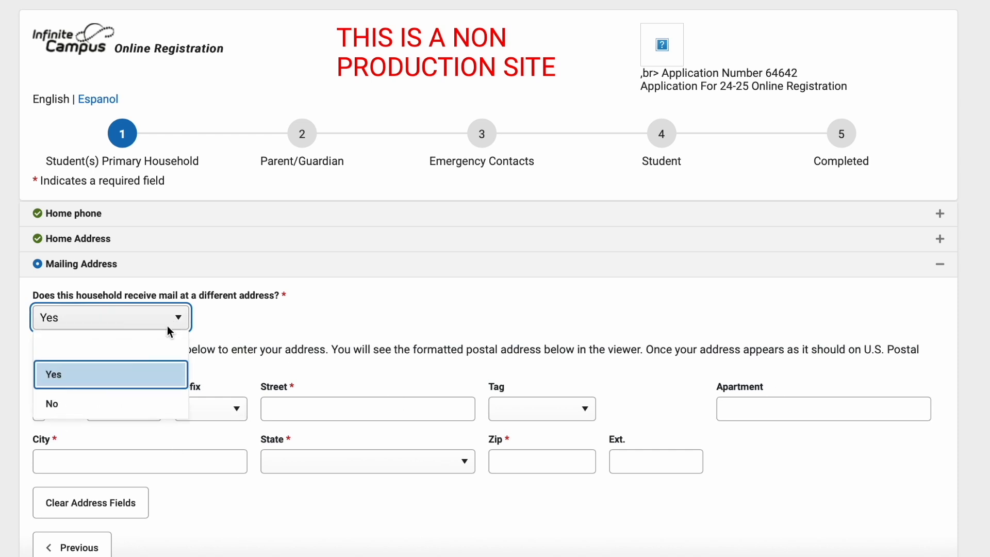
pyautogui.click(93, 405)
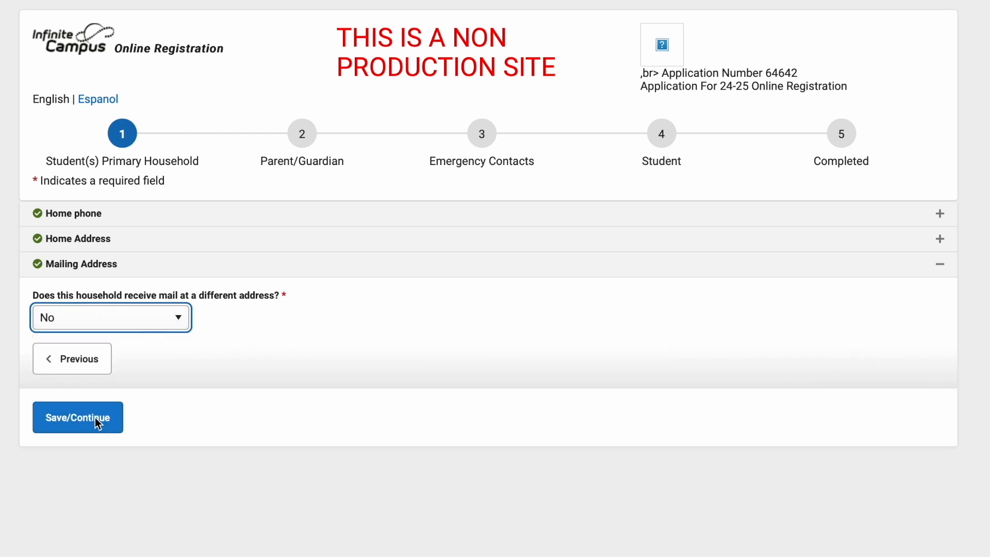
# - Save the primary household section and open the first parent/guardian's incomplete record at the demographics
pyautogui.click(95, 422)
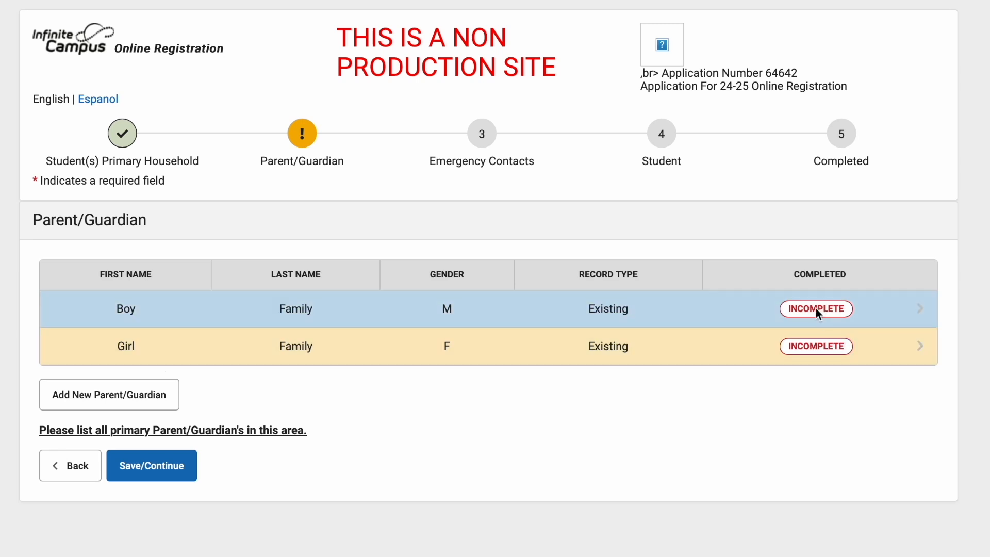
pyautogui.click(818, 313)
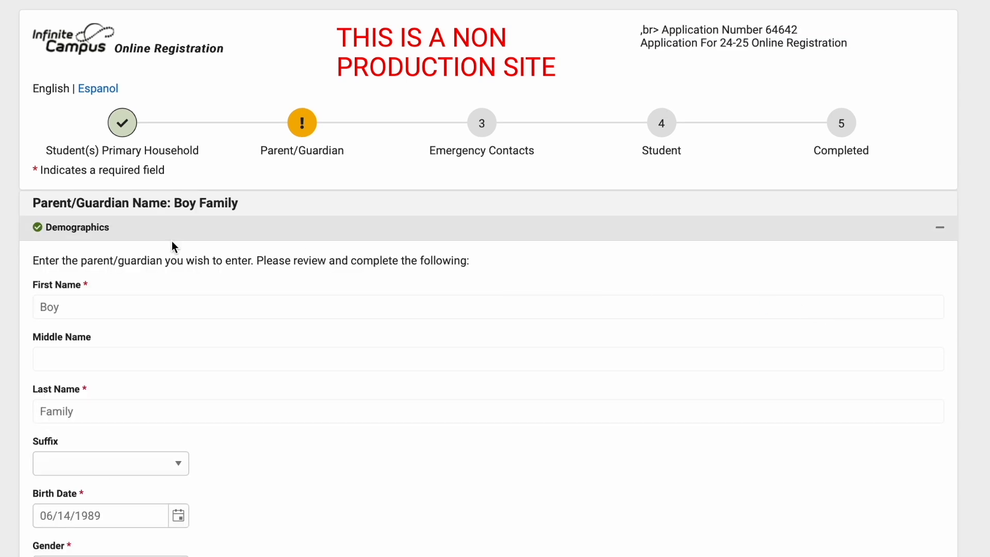
pyautogui.scroll(-5, 118, 278)
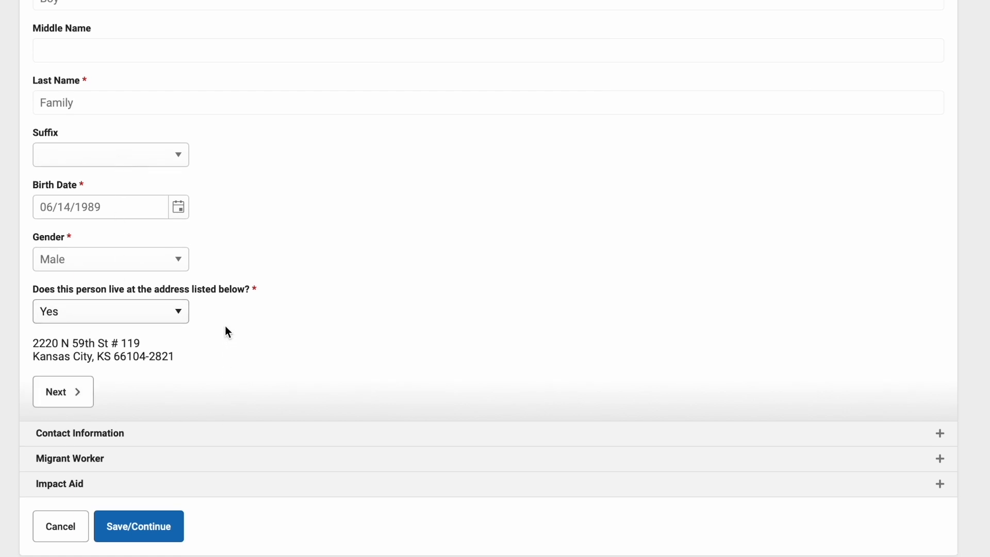
pyautogui.click(179, 314)
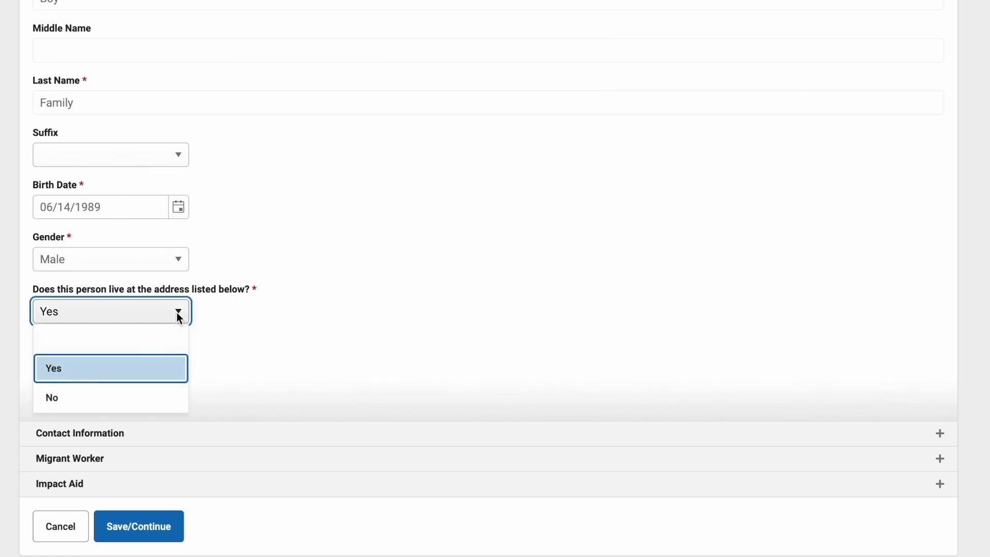
pyautogui.click(100, 401)
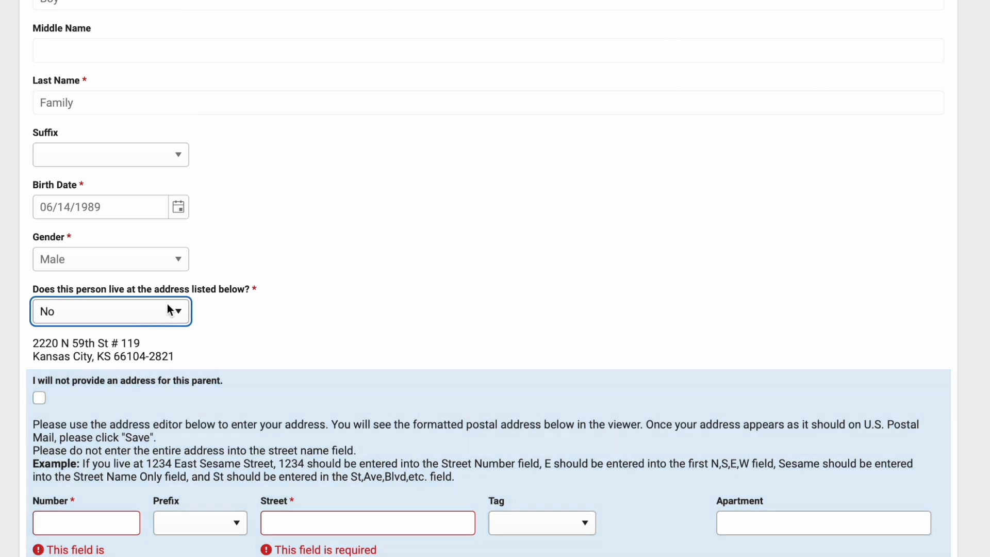
pyautogui.click(153, 317)
pyautogui.click(107, 368)
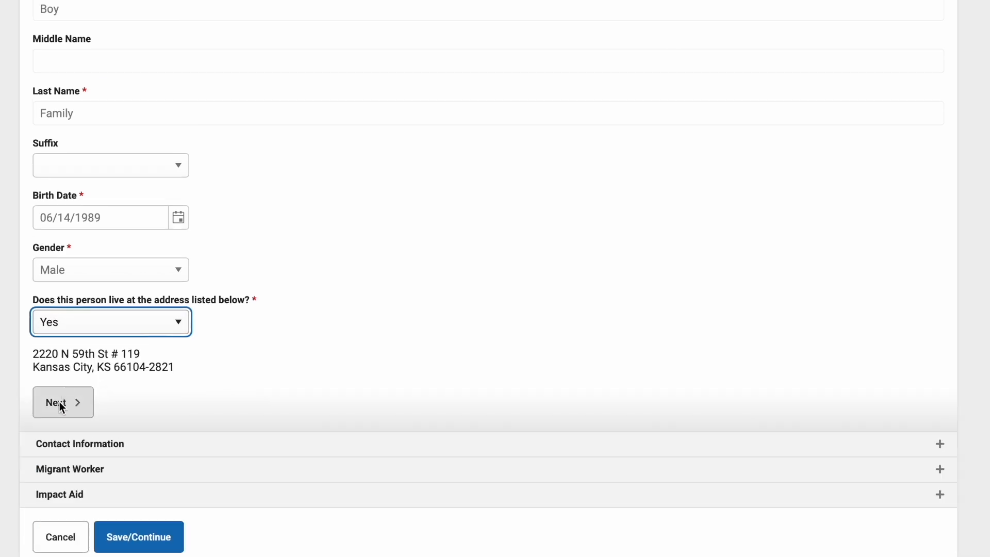
# - Accept the first parent's demographics and enter the parent's cell phone number in the contact information
pyautogui.click(60, 402)
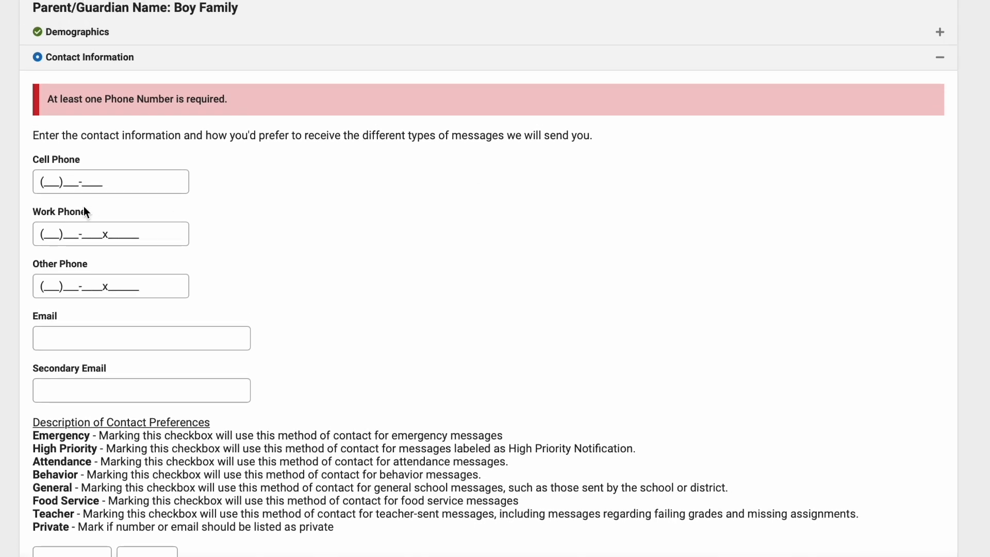
pyautogui.click(50, 182)
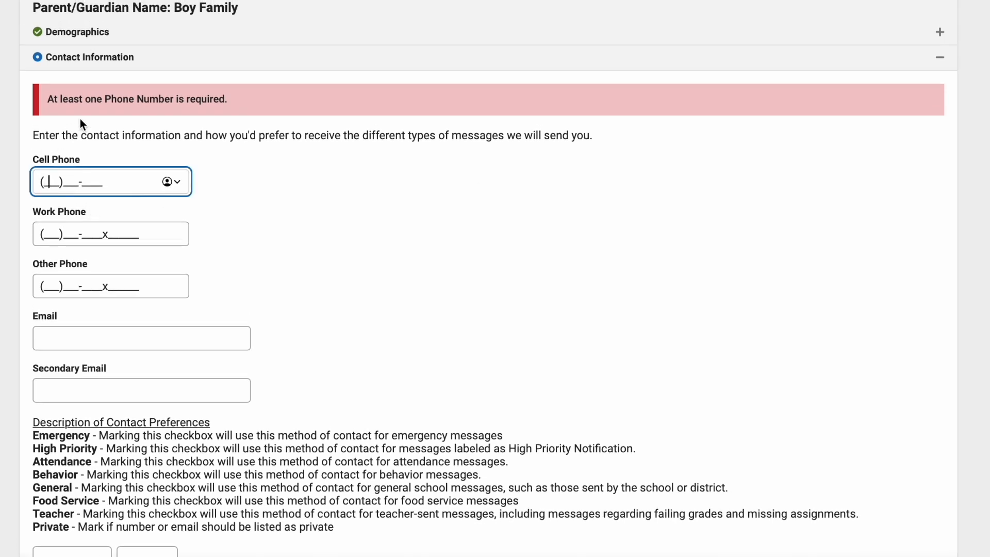
pyautogui.write('999')
pyautogui.moveTo(71, 181); pyautogui.dragTo(29, 186)
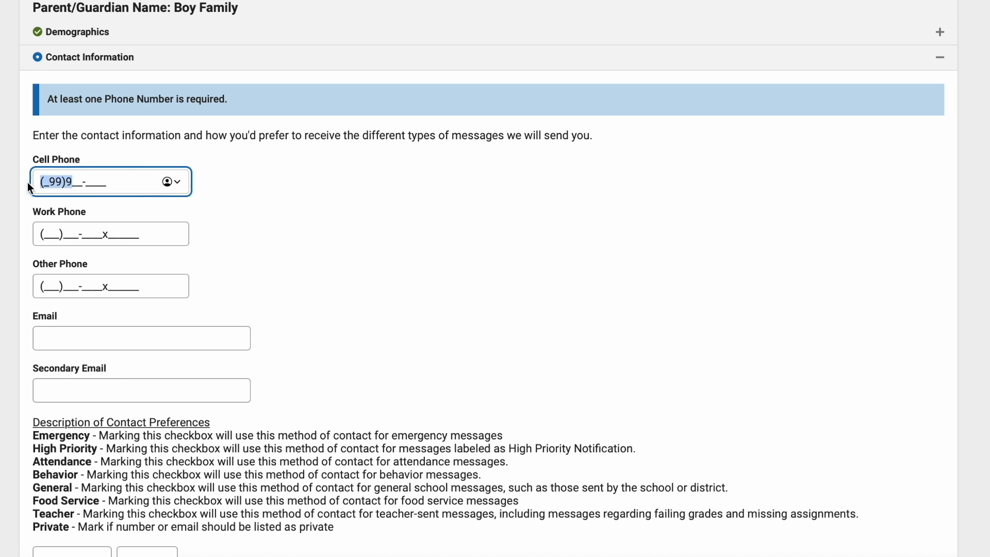
pyautogui.write('999)999-')
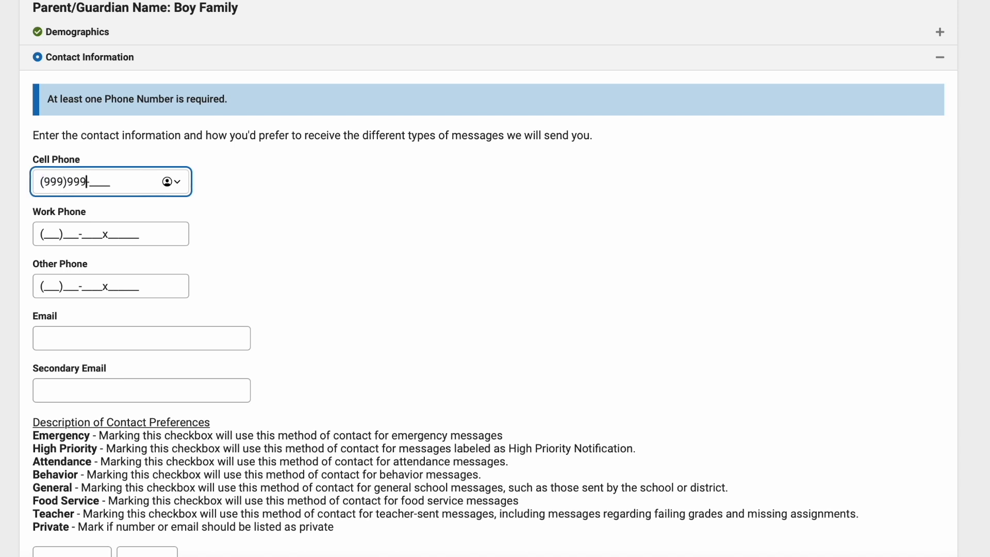
pyautogui.write('9999')
pyautogui.click(313, 245)
pyautogui.click(75, 341)
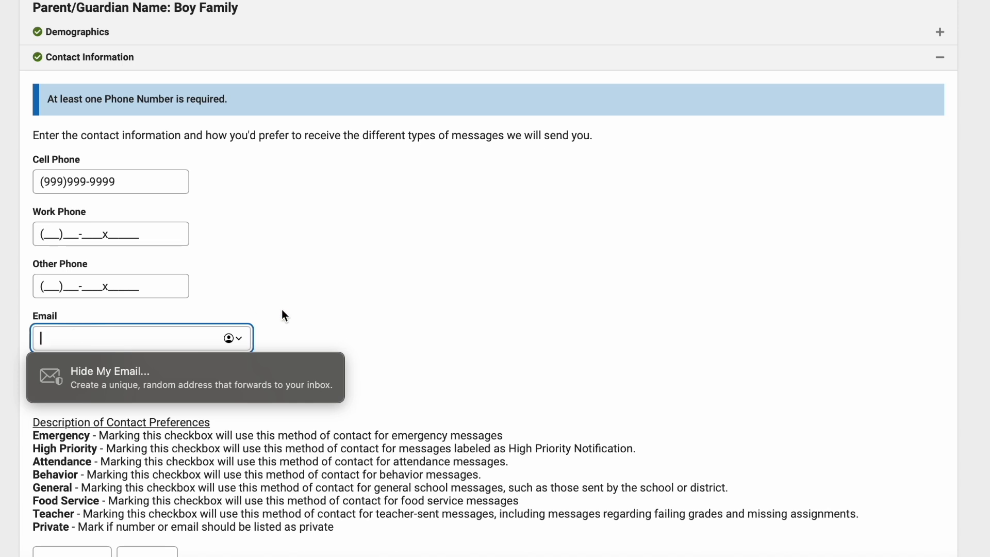
pyautogui.click(267, 301)
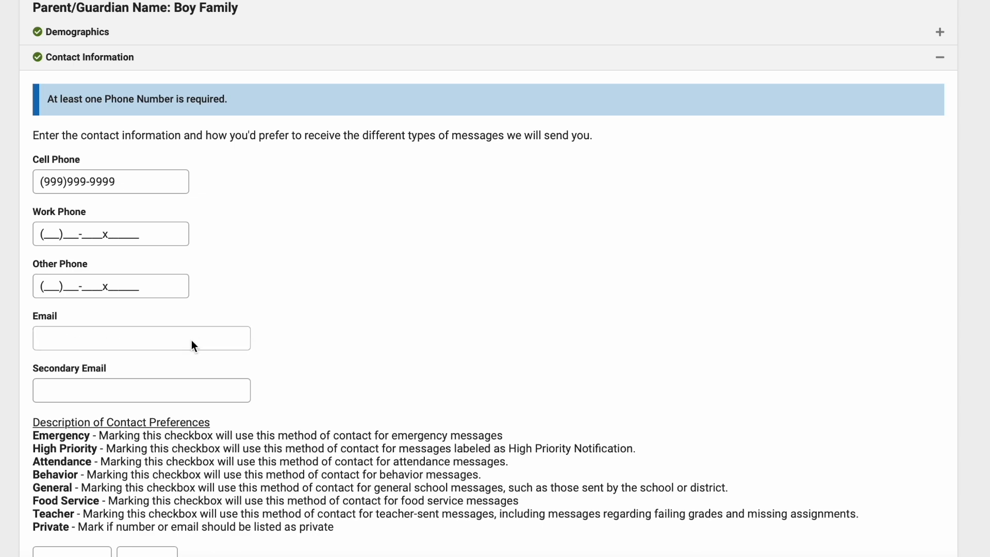
# - Accept the contact information and answer No to both Migrant Worker questions, on a recent move and agricultural or fishing work
pyautogui.scroll(-2, 192, 345)
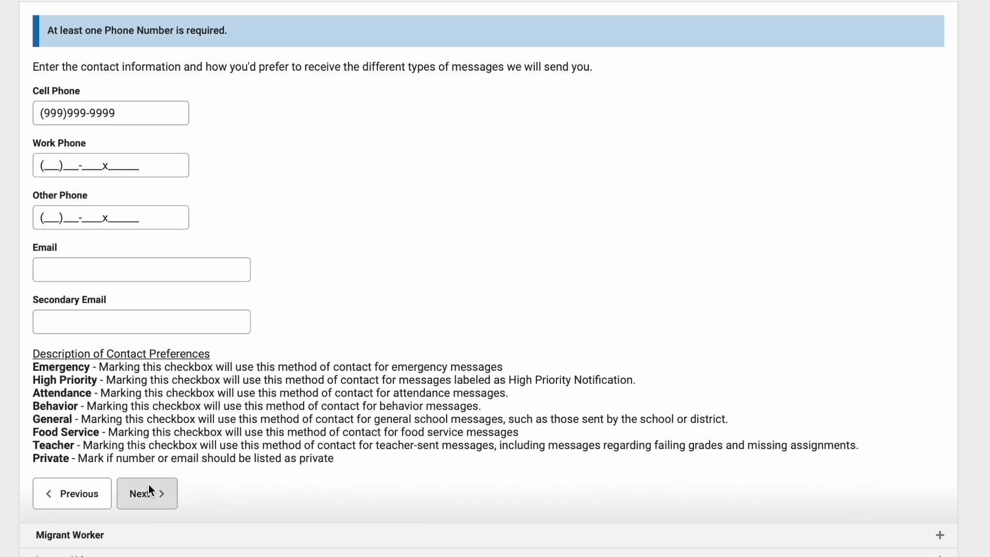
pyautogui.click(149, 488)
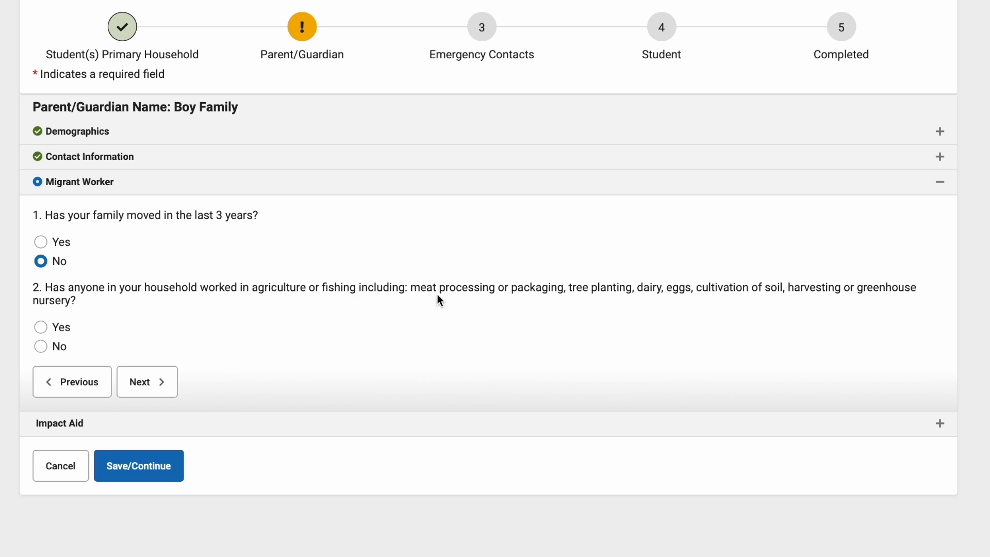
pyautogui.click(41, 347)
pyautogui.click(151, 384)
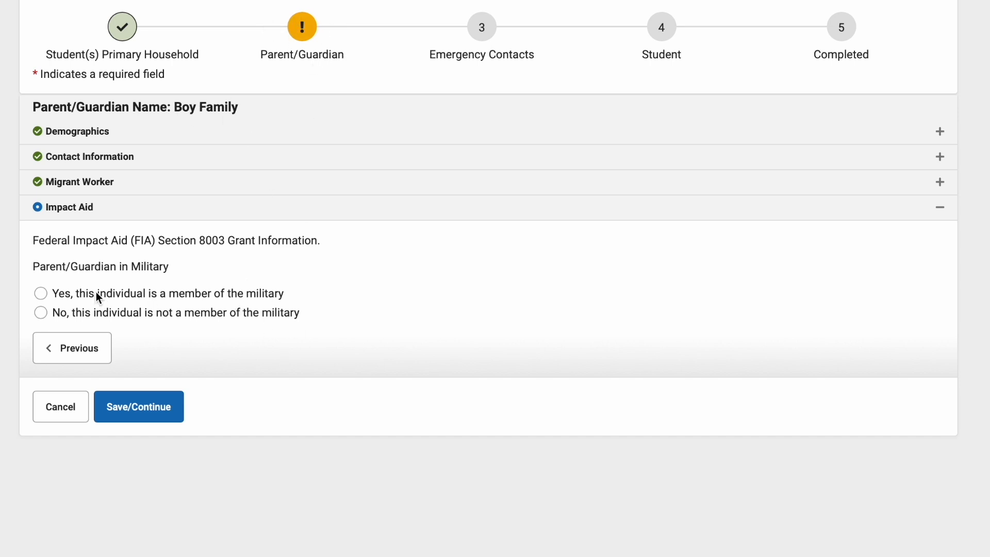
# - Mark the first parent as not a member of the military under Impact Aid and save the record
pyautogui.click(41, 313)
pyautogui.click(41, 313)
pyautogui.click(147, 406)
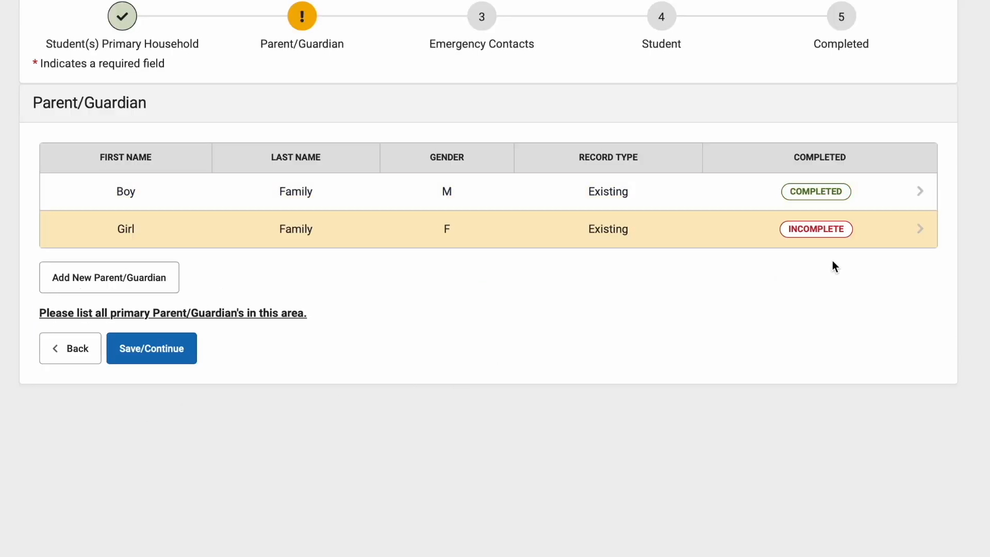
# - Open the second parent/guardian's incomplete record and accept the demographics to reach the contact information
pyautogui.click(807, 231)
pyautogui.scroll(-3, 263, 282)
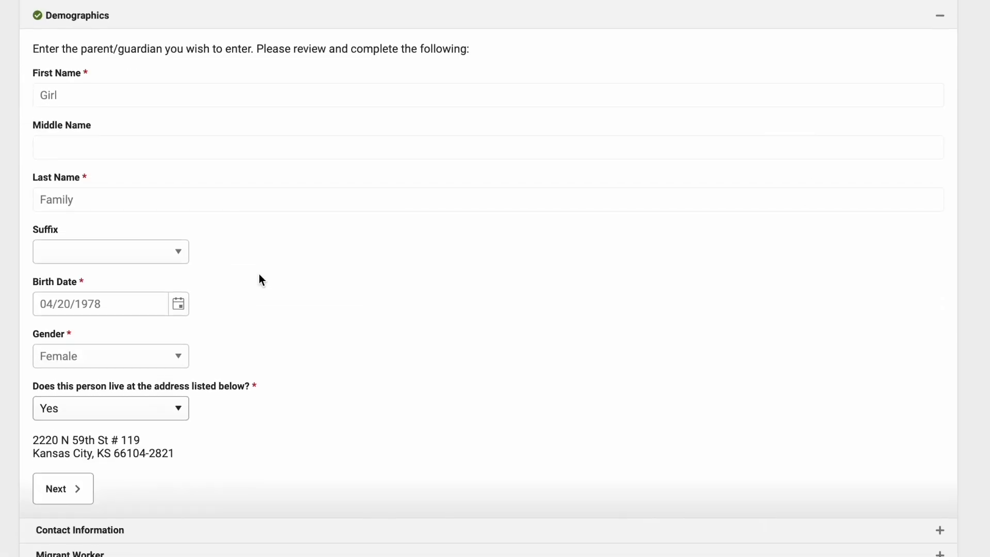
pyautogui.click(68, 435)
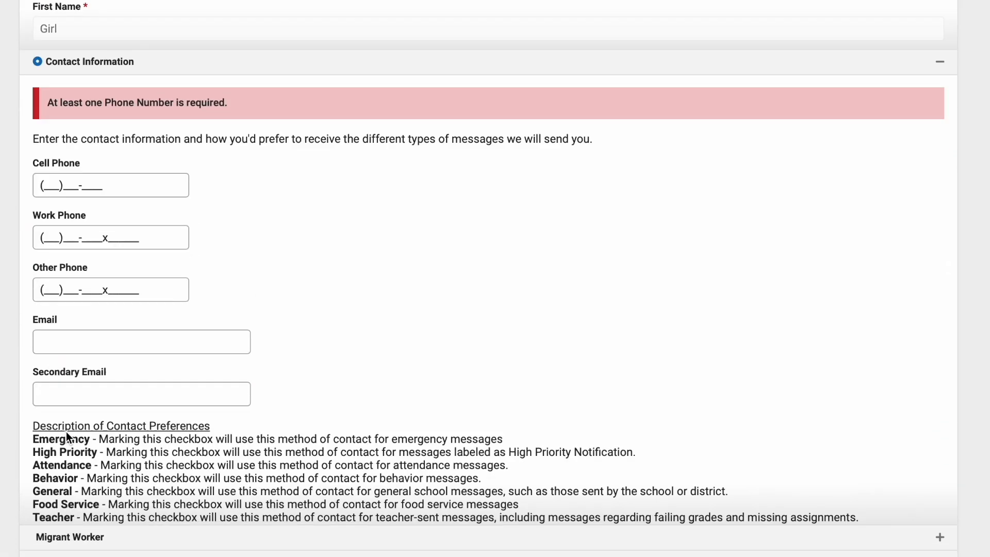
# - Enter the second parent's cell phone number and answer No to both Migrant Worker questions
pyautogui.click(45, 103)
pyautogui.write('999999999999')
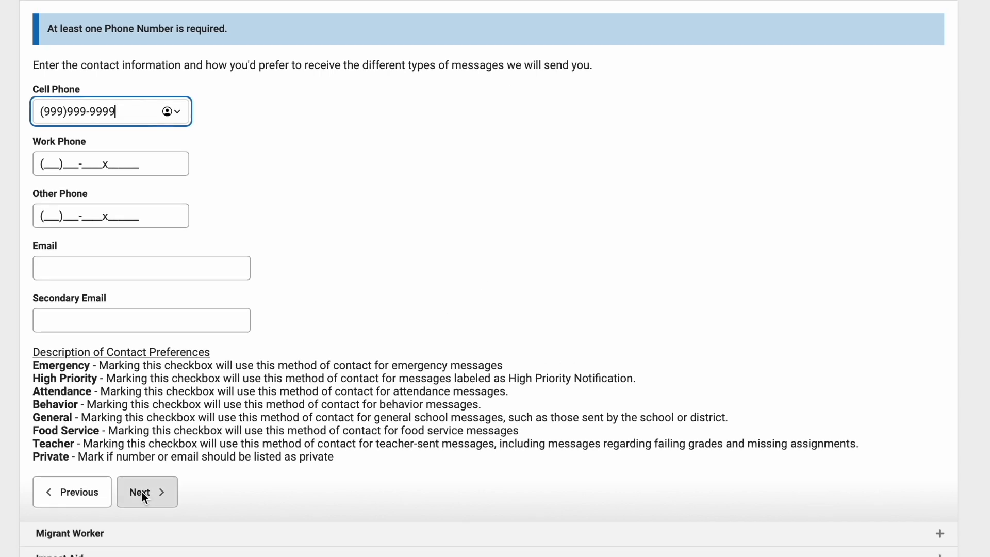
pyautogui.click(144, 485)
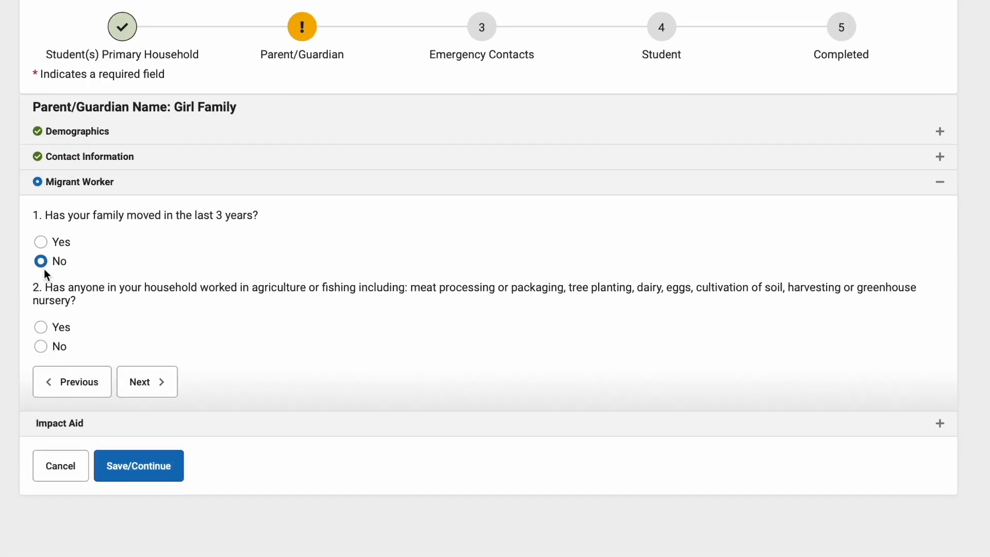
pyautogui.click(41, 346)
pyautogui.click(144, 371)
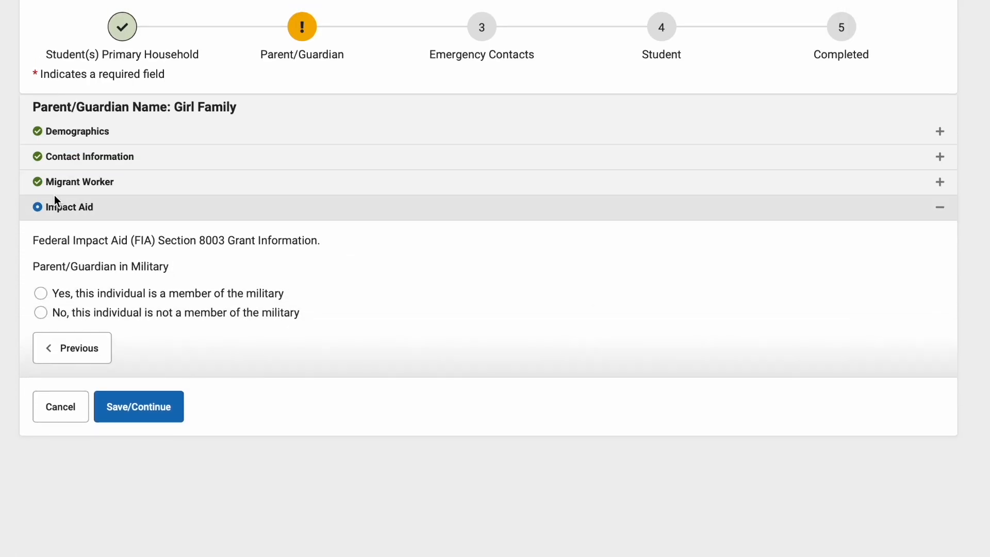
# - Mark the second parent as not a member of the military, then save and continue to the Emergency Contacts section
pyautogui.click(41, 312)
pyautogui.click(137, 411)
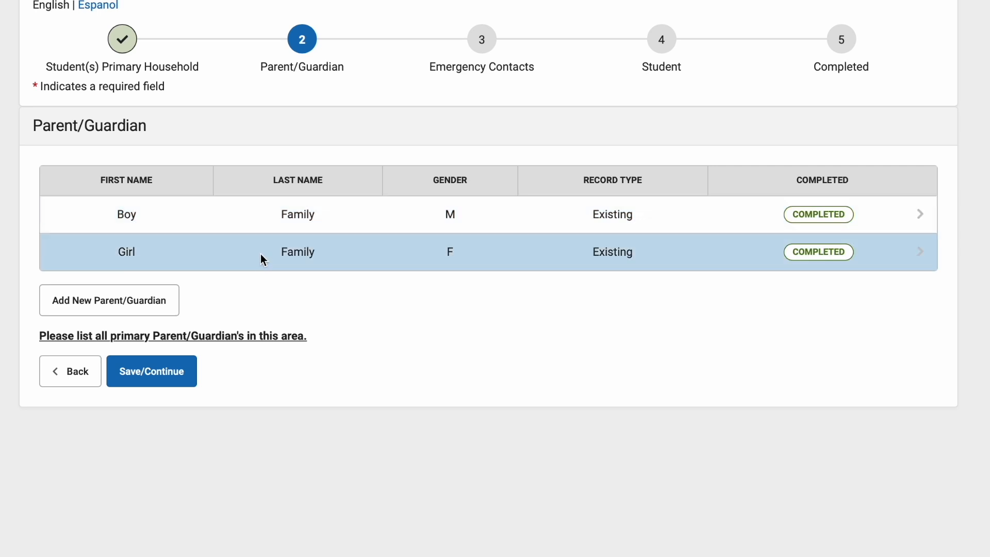
pyautogui.scroll(1, 640, 181)
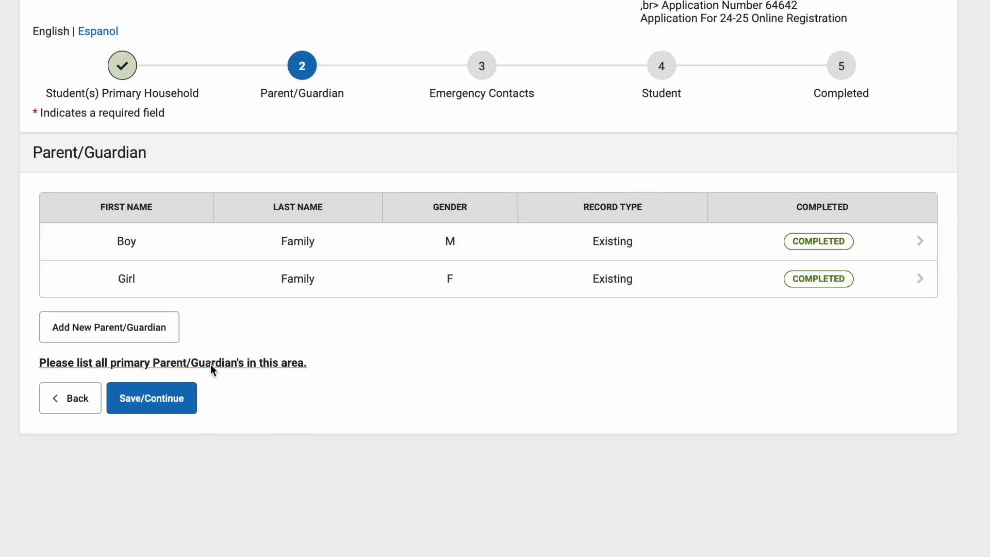
pyautogui.click(141, 402)
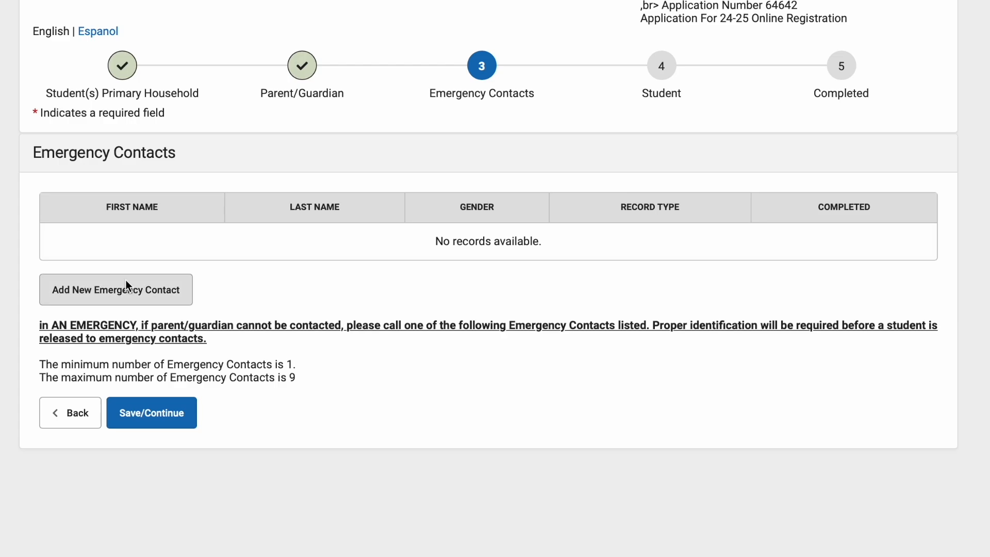
# - Add a new emergency contact, acknowledge the contact information notice, and enter the contact's first and last name
pyautogui.click(123, 293)
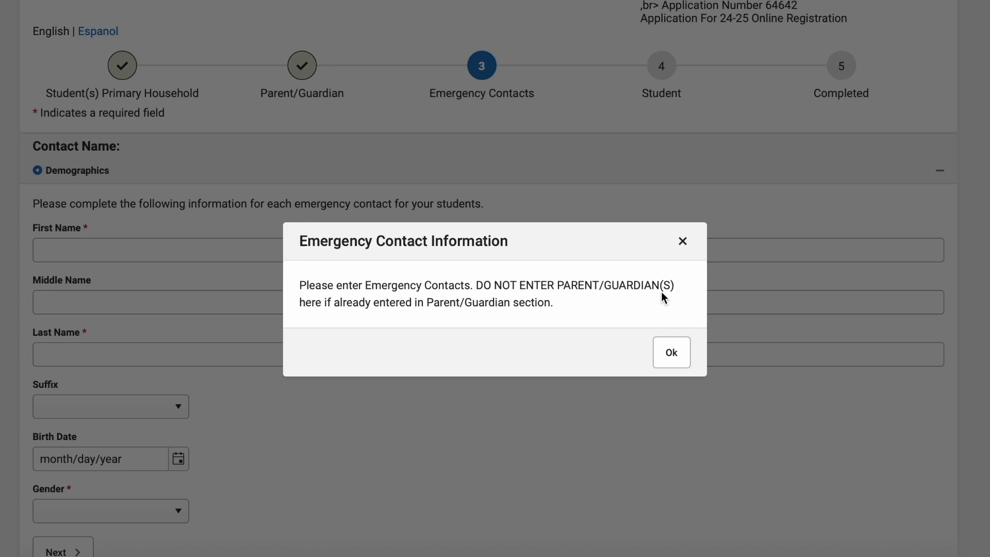
pyautogui.click(671, 352)
pyautogui.click(202, 252)
pyautogui.write('Grandma')
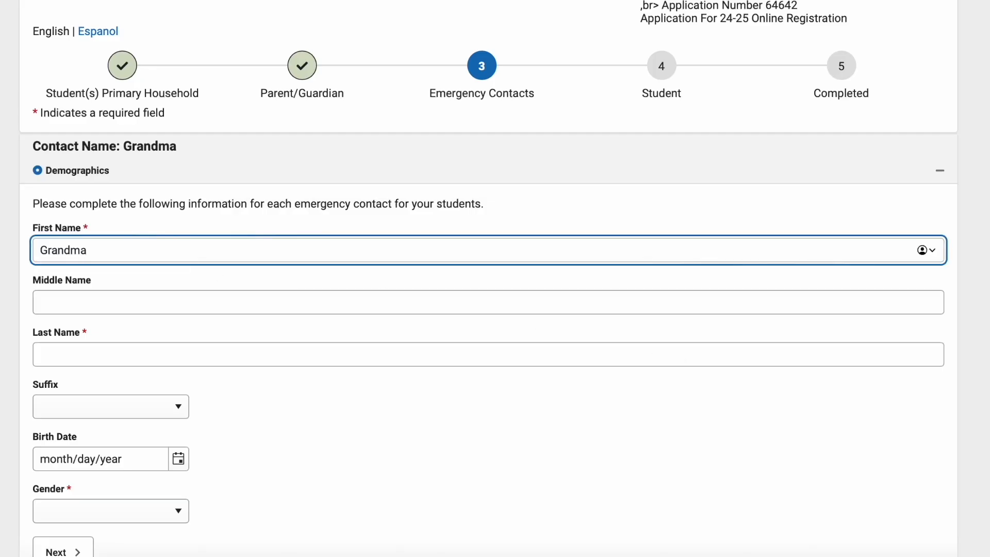
pyautogui.click(116, 351)
pyautogui.write('Family')
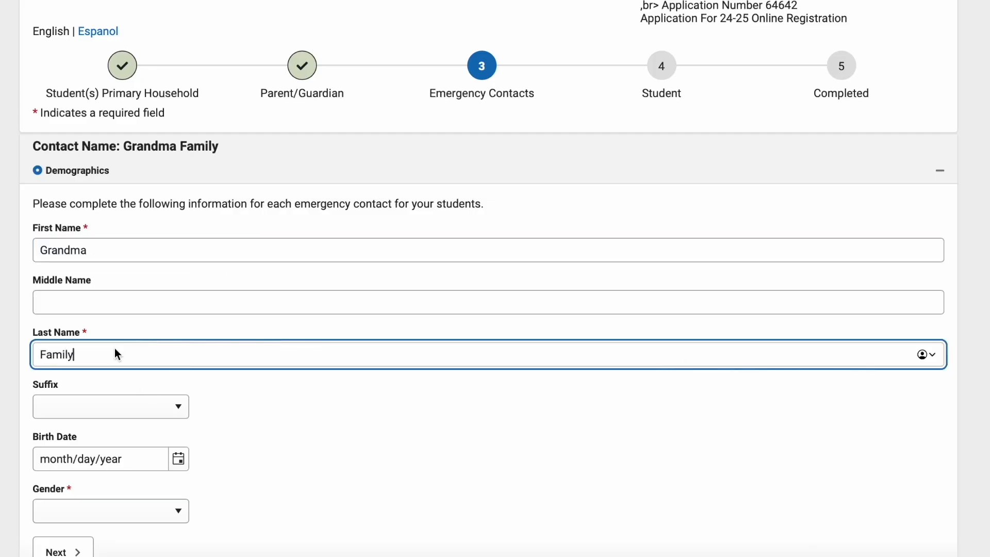
# - Fill in the emergency contact's birth date, set the gender to female, and accept the demographics
pyautogui.click(179, 458)
pyautogui.click(144, 233)
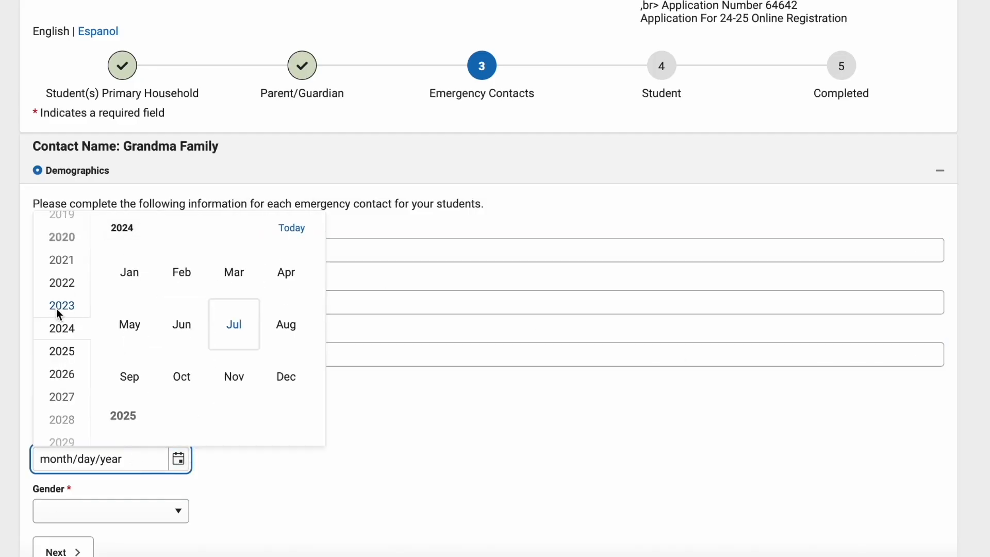
pyautogui.scroll(20, 63, 304)
pyautogui.scroll(4, 63, 304)
pyautogui.click(66, 273)
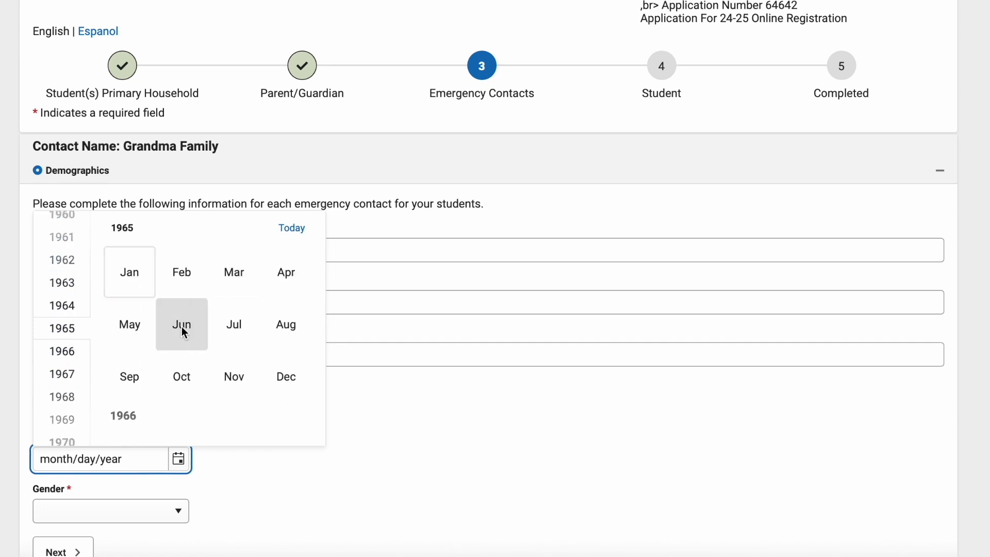
pyautogui.click(179, 326)
pyautogui.click(154, 512)
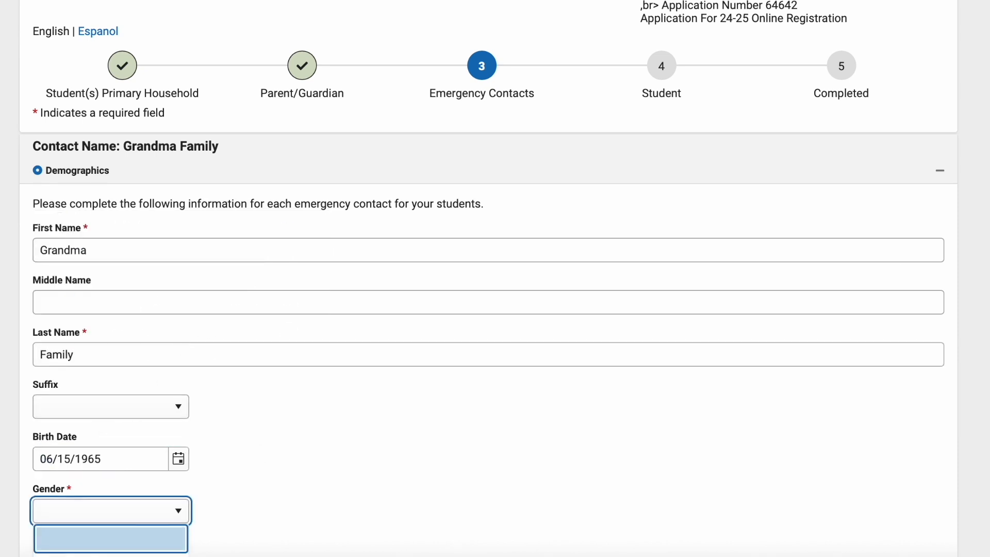
pyautogui.click(67, 543)
pyautogui.click(63, 550)
# - Enter the emergency contact's home phone number and answer Yes in Verification to living at the listed address
pyautogui.click(79, 309)
pyautogui.write('999999999999')
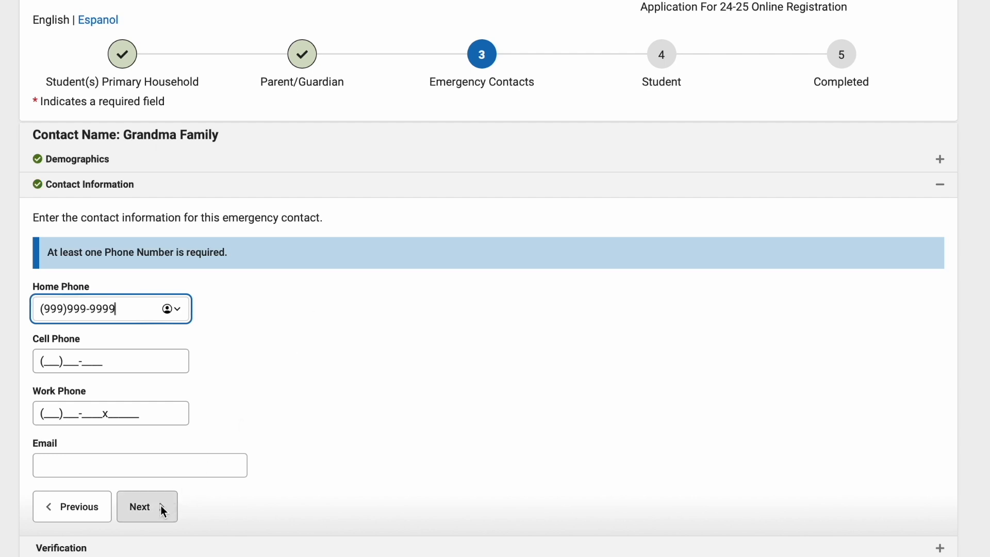
pyautogui.click(161, 507)
pyautogui.click(190, 273)
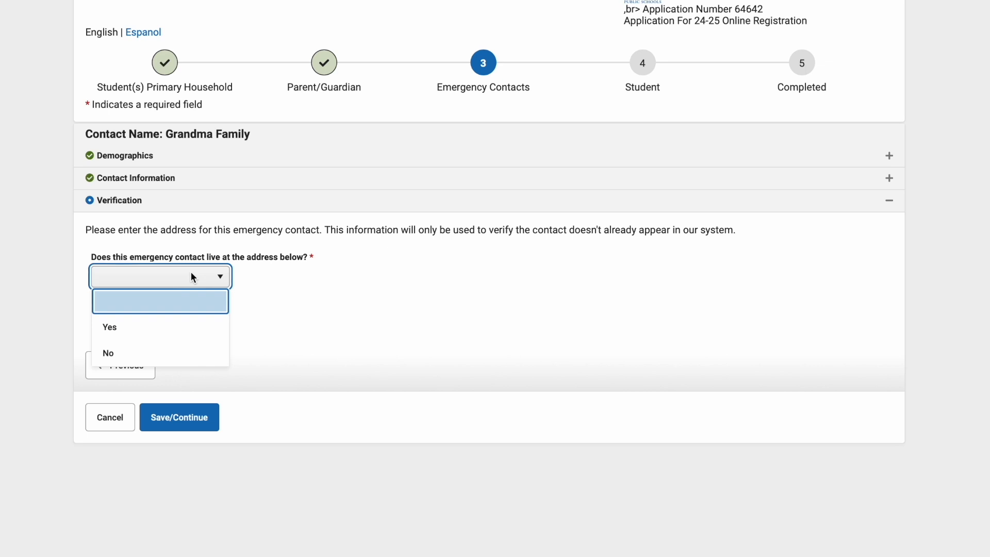
pyautogui.click(159, 327)
# - Try answering No to whether the emergency contact lives at the listed address, and restore the answer to Yes
pyautogui.click(166, 278)
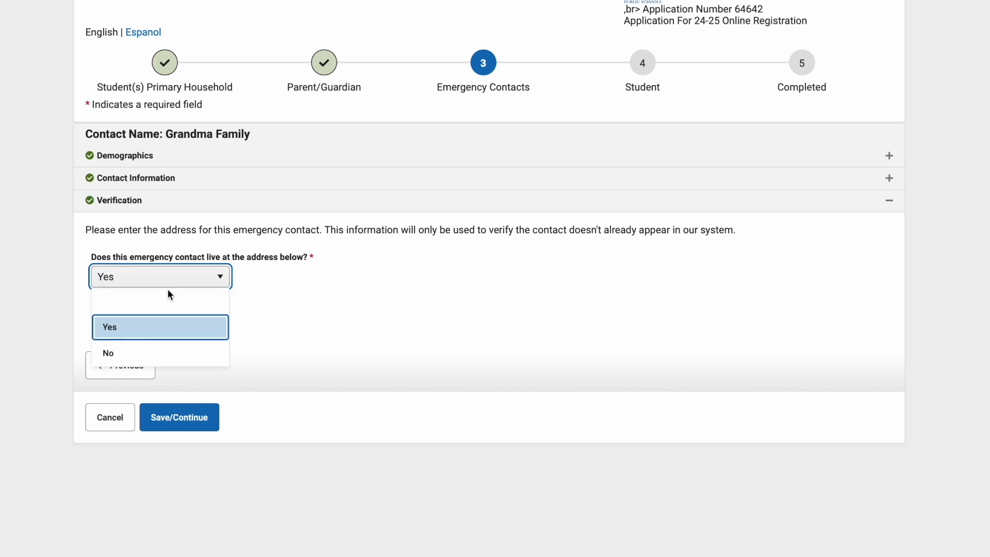
pyautogui.click(156, 351)
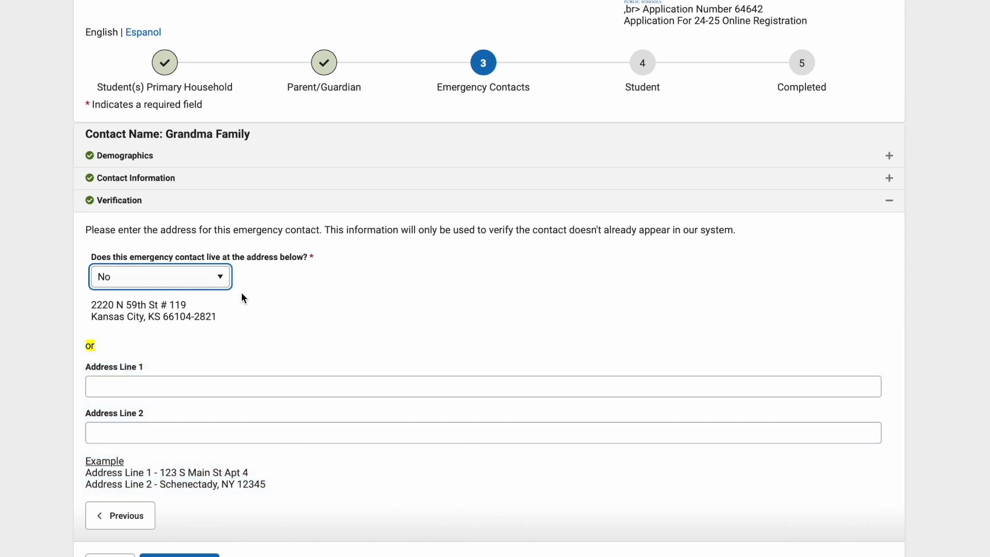
pyautogui.click(179, 273)
pyautogui.click(150, 326)
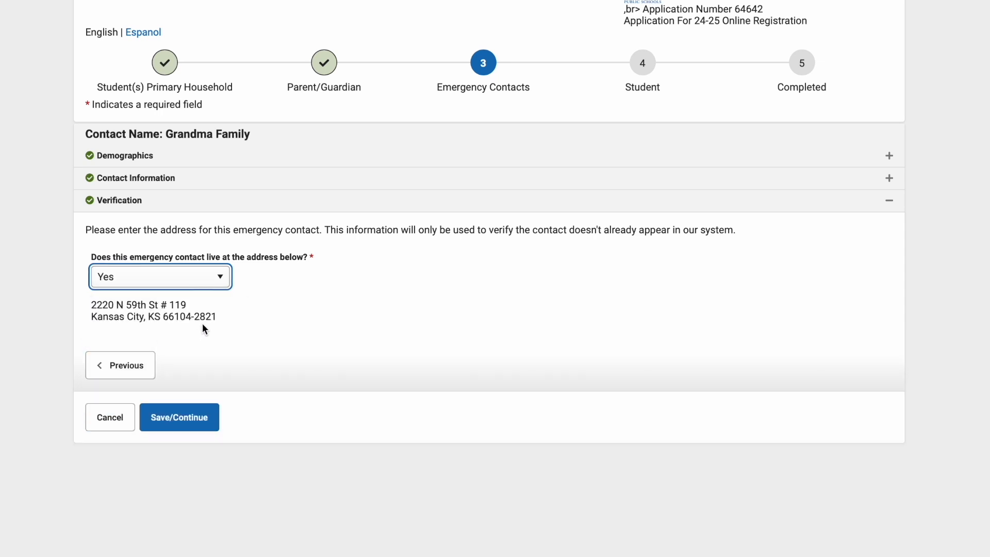
# - Save the emergency contact, finish the Emergency Contacts section, and open the student's incomplete record
pyautogui.click(171, 415)
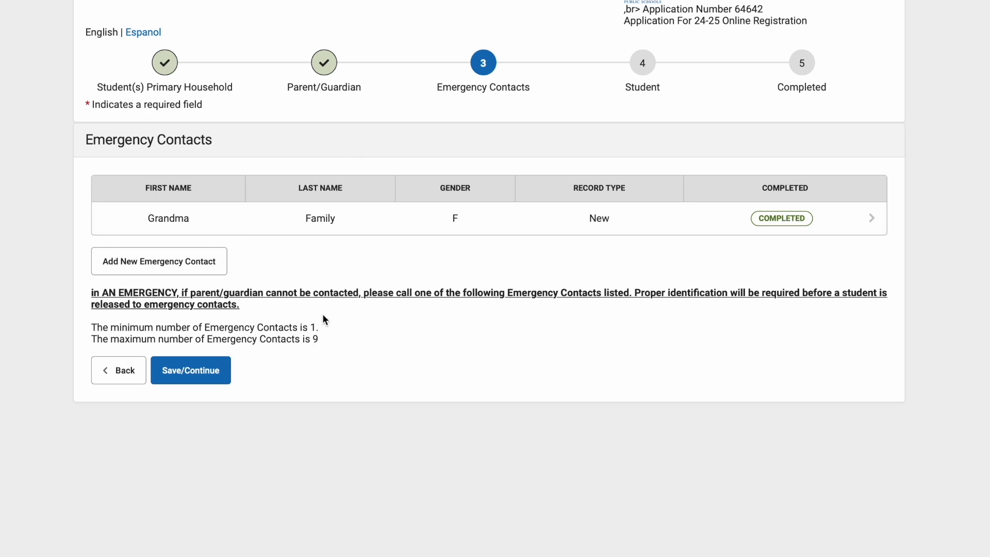
pyautogui.click(184, 376)
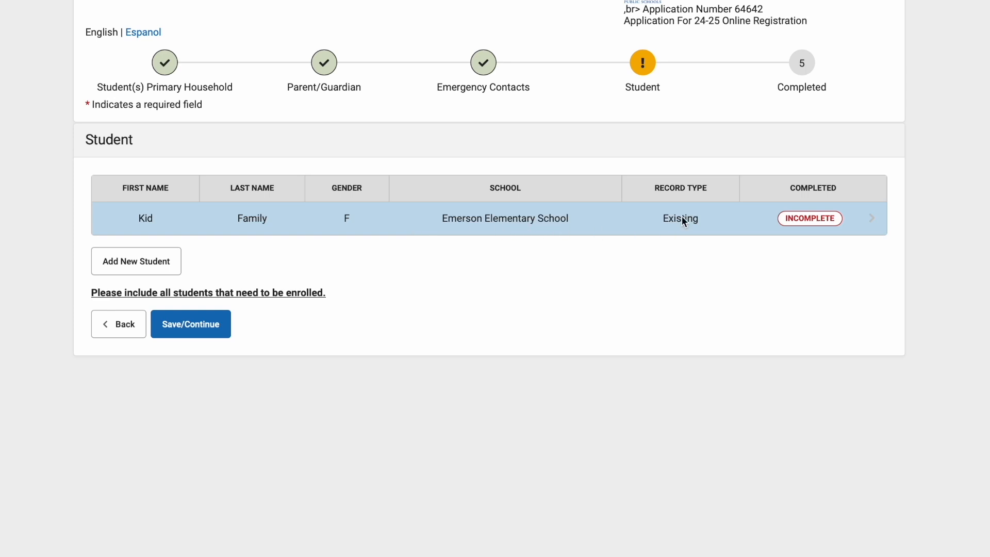
pyautogui.click(799, 218)
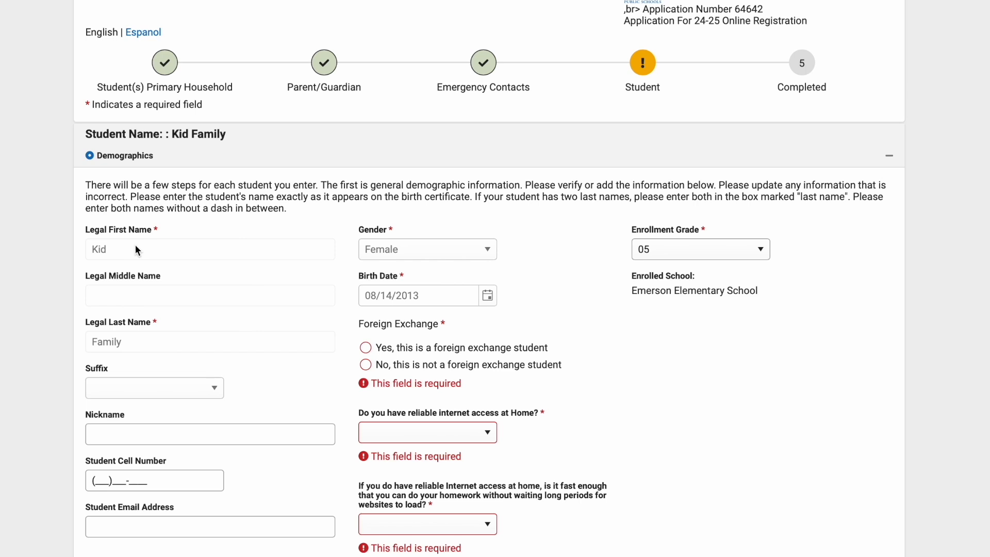
# - Enter the student's nickname in the demographics and mark the student as not a foreign exchange student
pyautogui.scroll(-3, 127, 341)
pyautogui.scroll(-1, 128, 341)
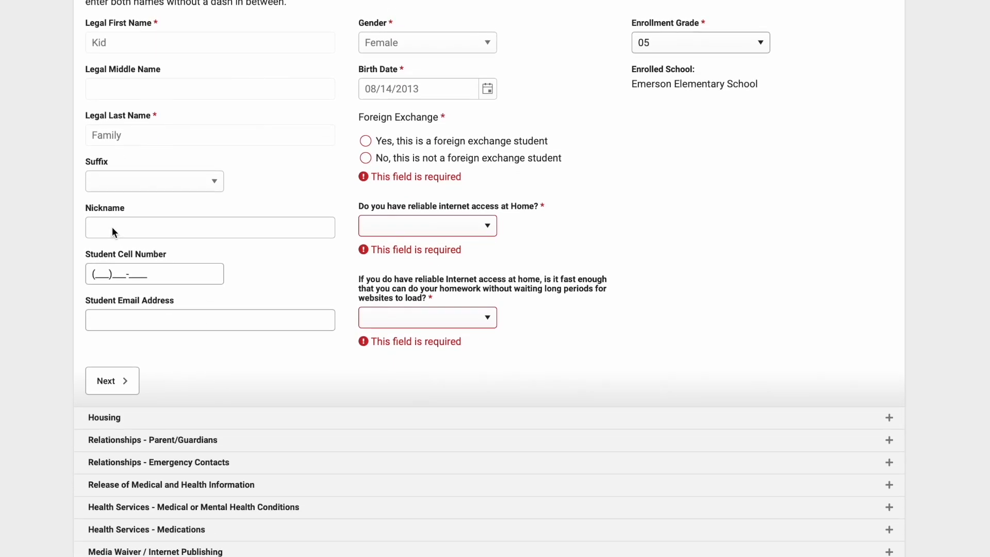
pyautogui.click(113, 232)
pyautogui.write('Kiddo')
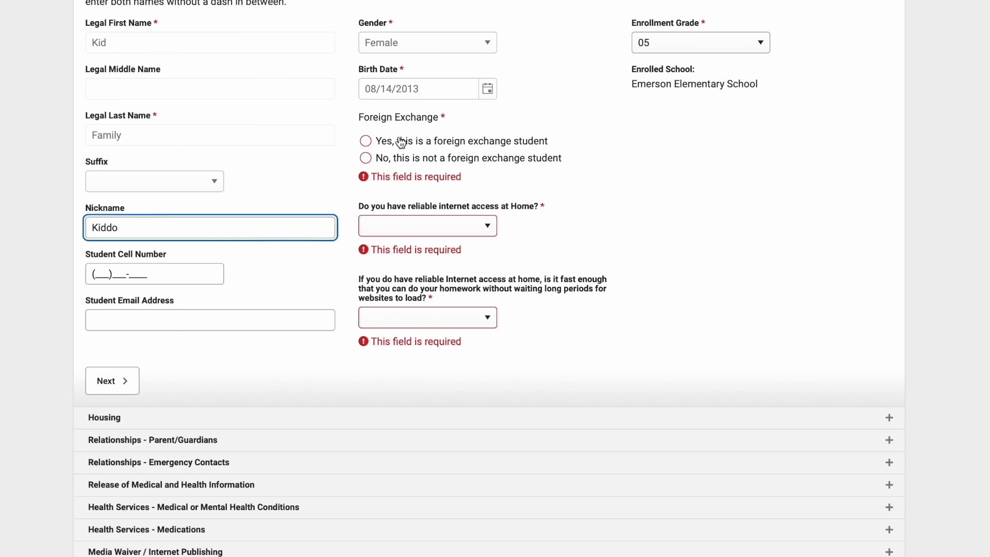
pyautogui.click(366, 158)
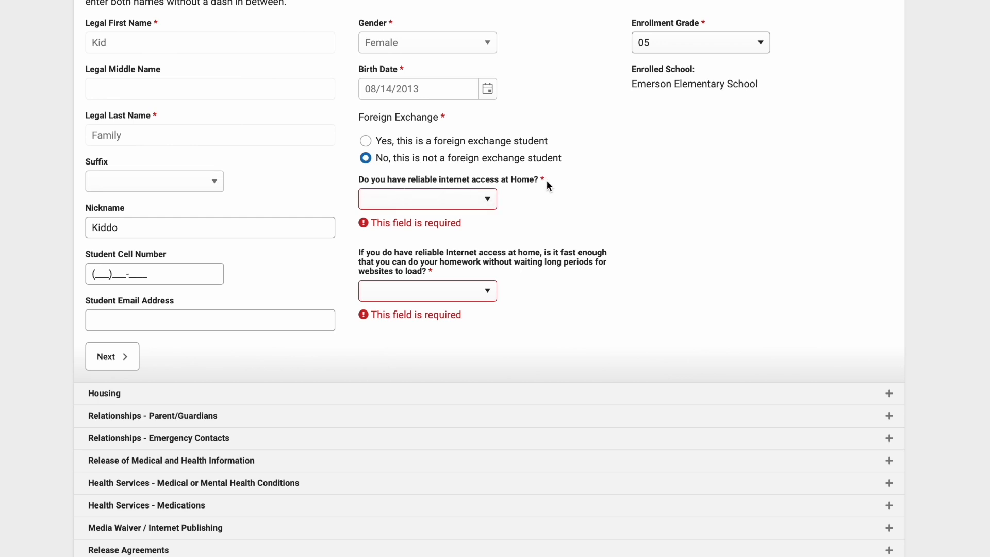
# - Answer Yes to having reliable home internet and Yes to it being fast enough for homework, and accept the student's demographics
pyautogui.click(483, 203)
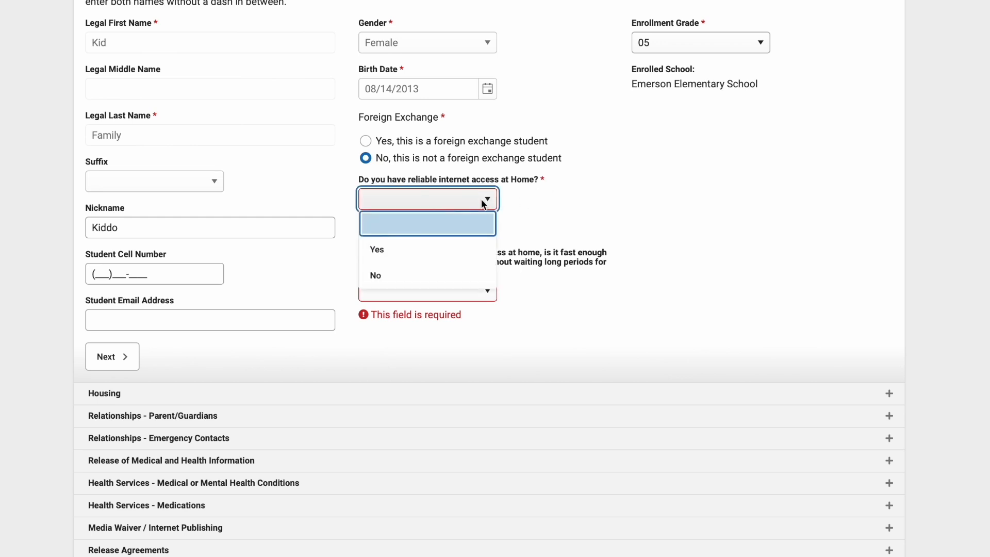
pyautogui.click(382, 251)
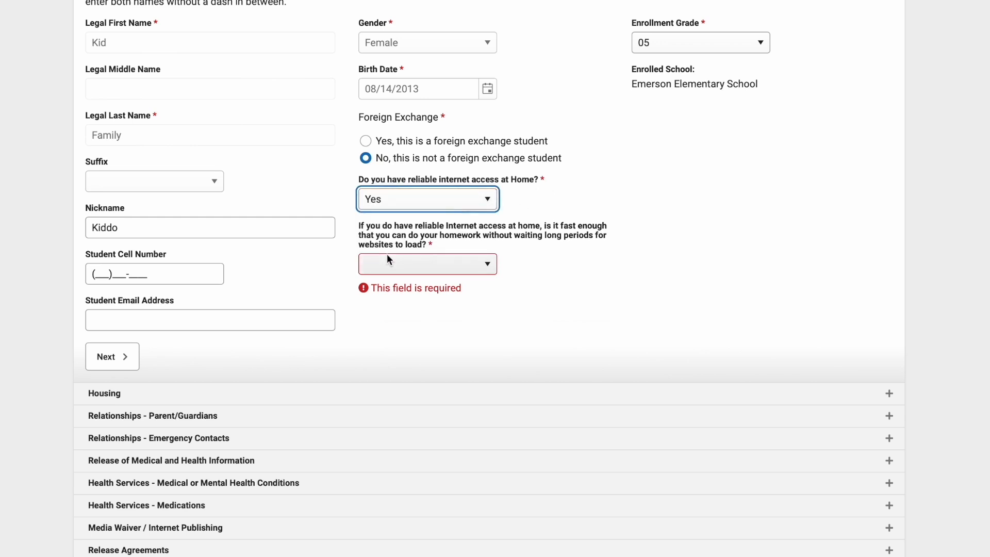
pyautogui.click(487, 266)
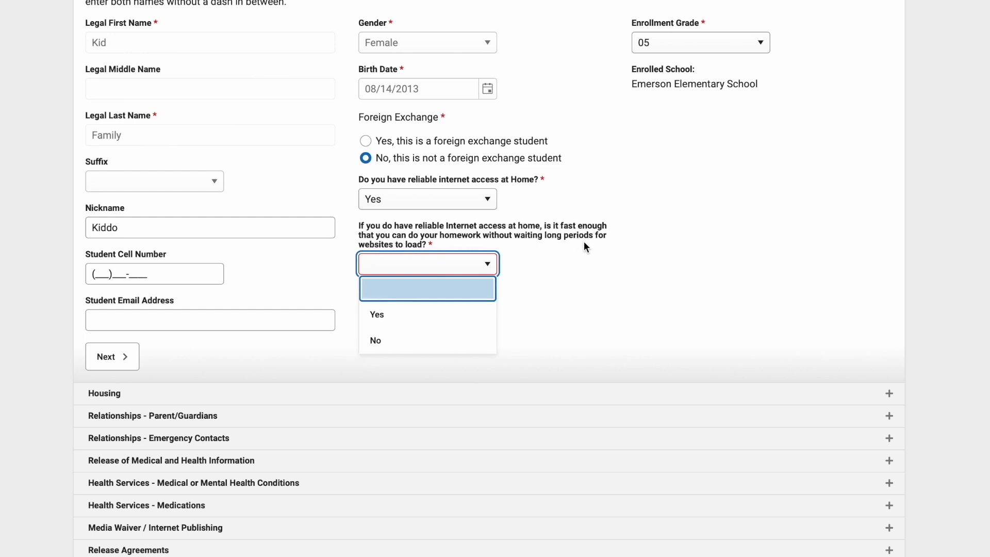
pyautogui.click(392, 340)
pyautogui.click(424, 263)
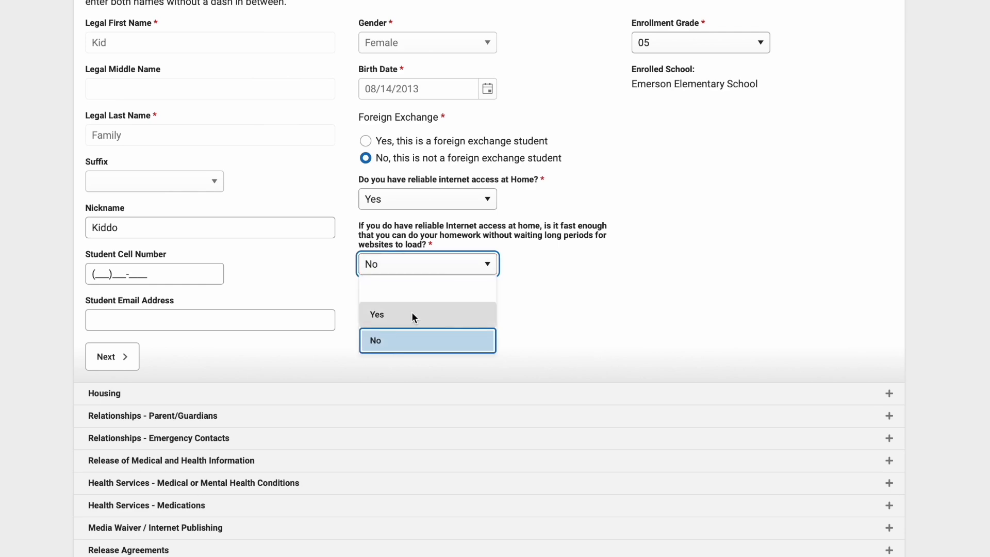
pyautogui.click(411, 313)
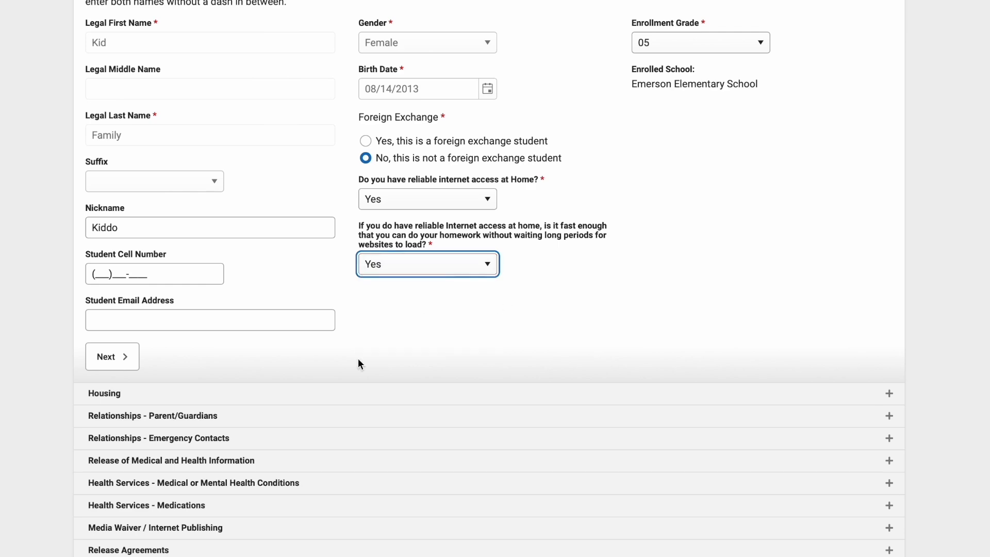
pyautogui.click(98, 355)
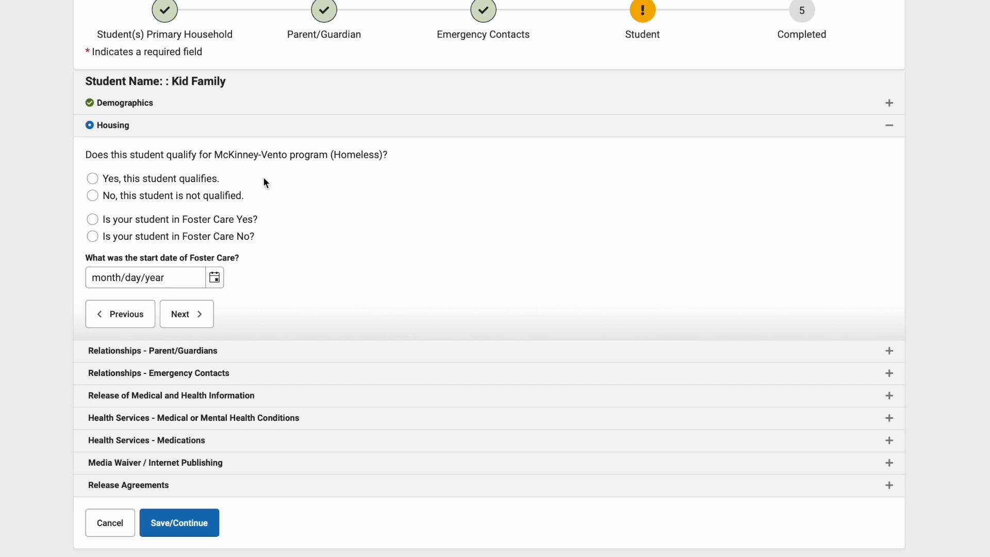
# - Mark the student as not qualified for the McKinney-Vento program and not in foster care, and accept the housing answers
pyautogui.click(93, 197)
pyautogui.click(92, 236)
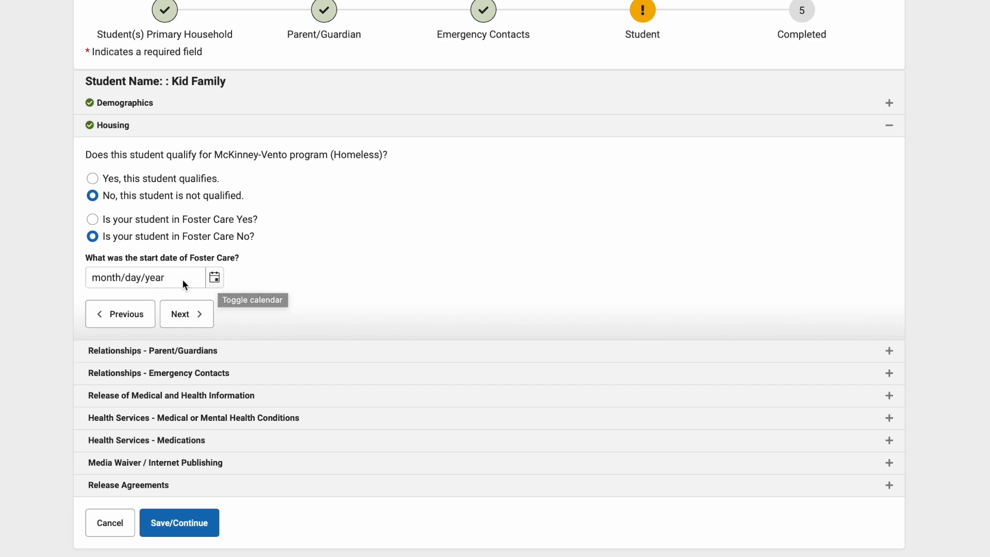
pyautogui.click(191, 315)
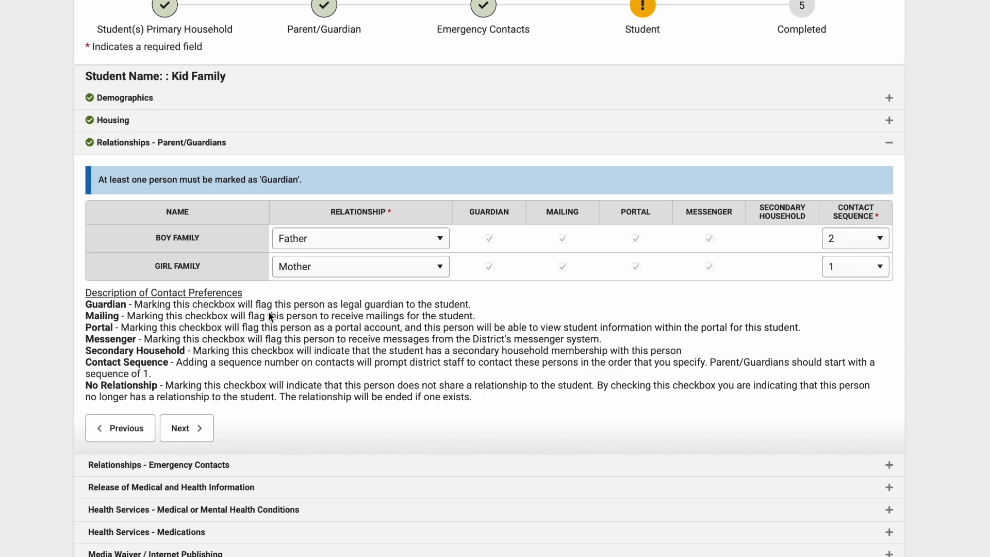
# - Accept the parent/guardian relationships and set the emergency contact's relationship to the student to Grand Mother
pyautogui.click(173, 429)
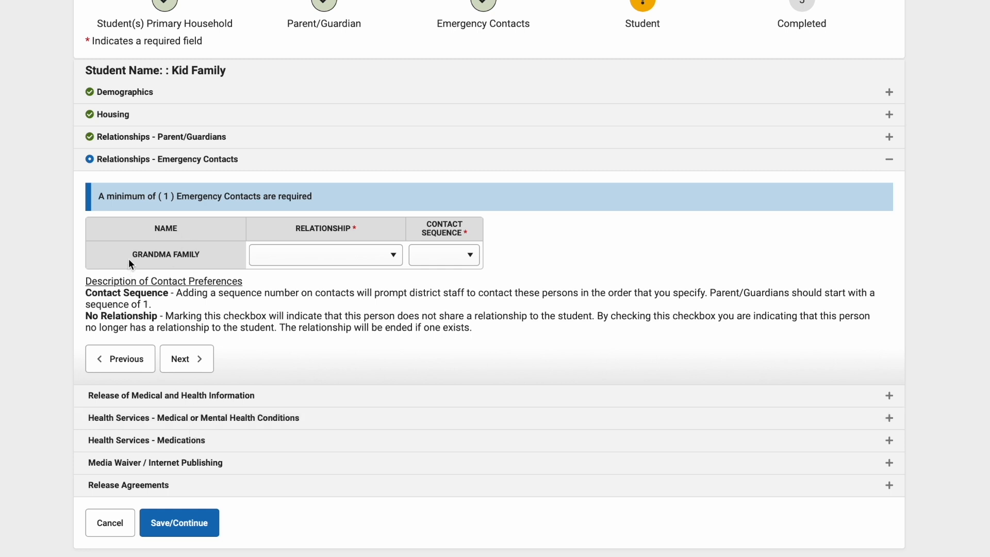
pyautogui.click(392, 255)
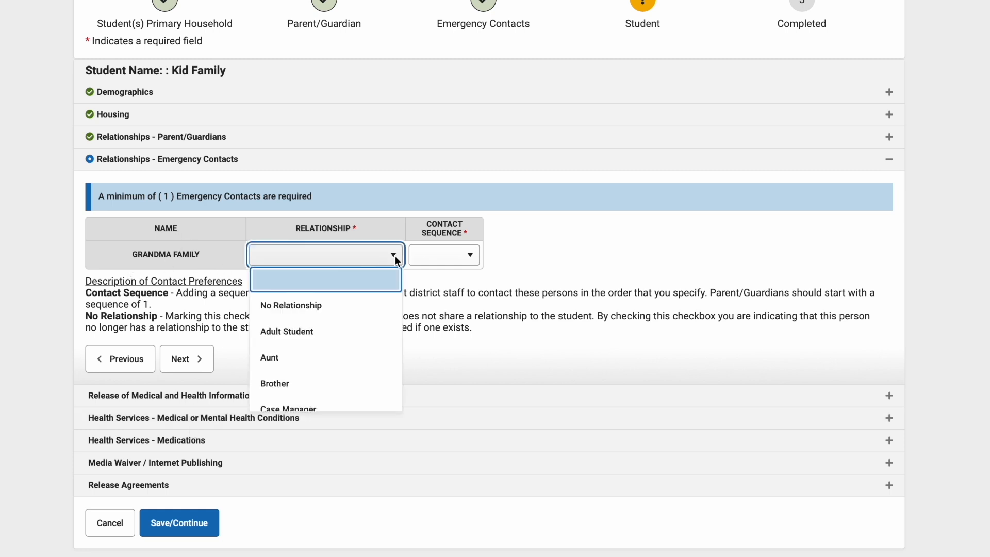
pyautogui.scroll(-1, 349, 330)
pyautogui.scroll(-4, 349, 335)
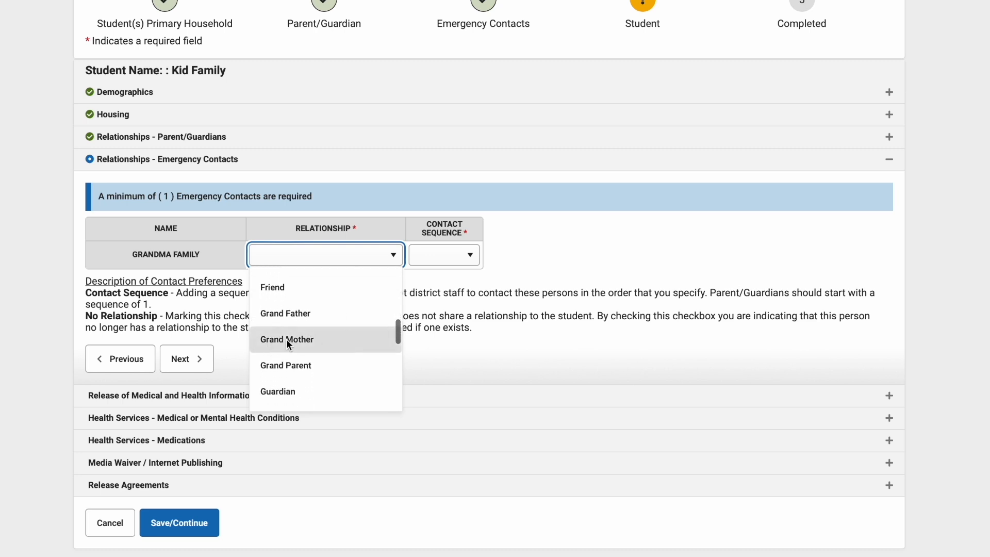
pyautogui.click(286, 339)
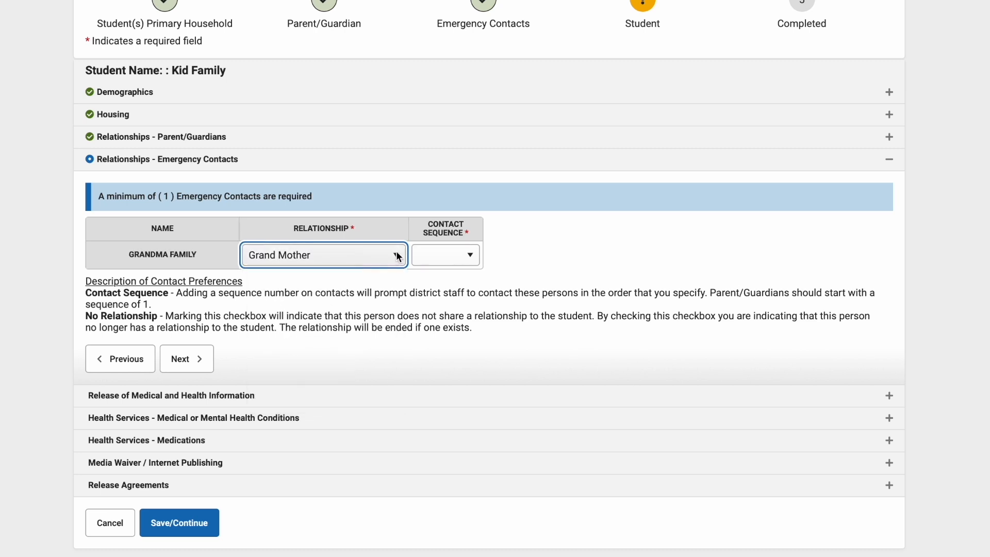
# - Set the emergency contact's contact sequence to 3 and accept the emergency contact relationships
pyautogui.click(472, 257)
pyautogui.click(432, 306)
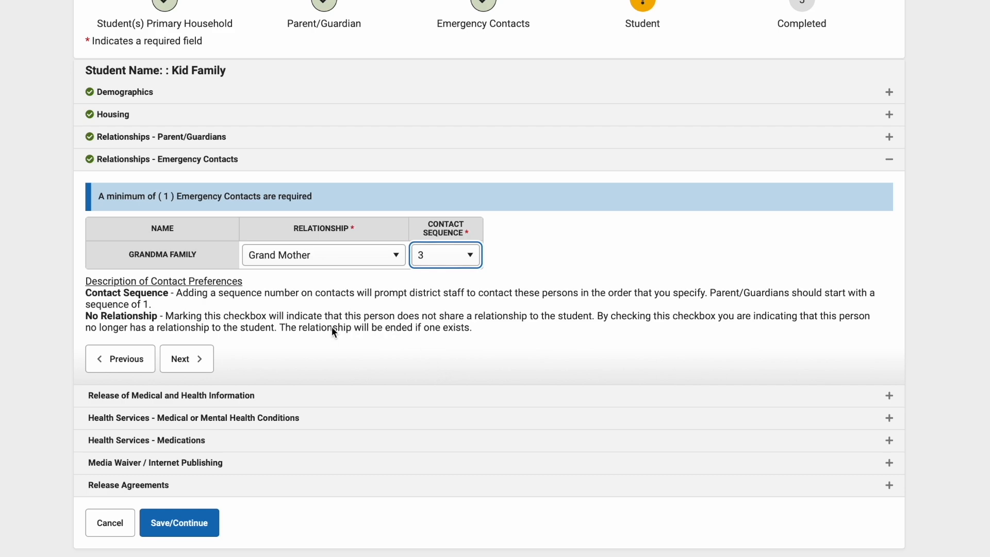
pyautogui.click(195, 360)
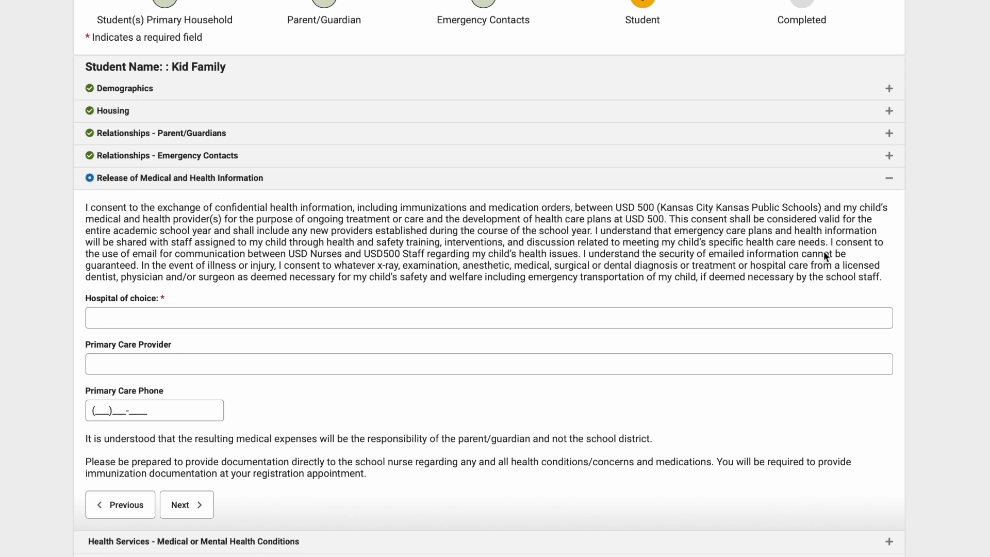
# - Enter Providence as the hospital of choice and accept the release of medical and health information
pyautogui.click(153, 321)
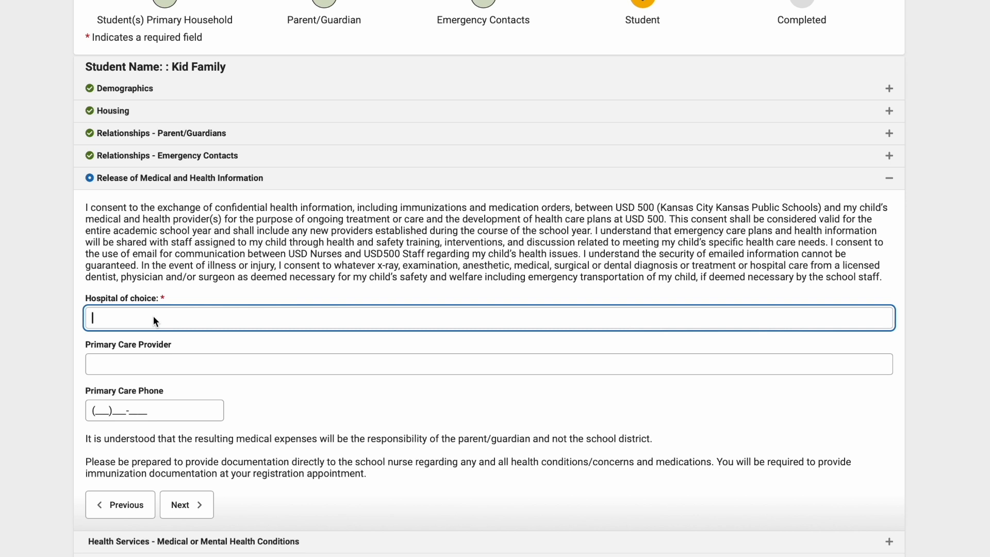
pyautogui.write('Providence')
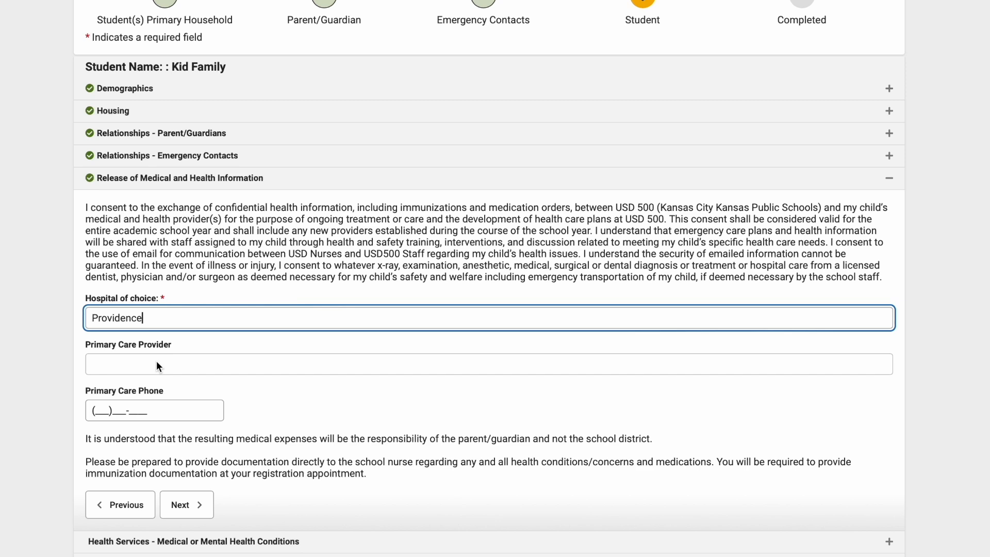
pyautogui.scroll(-2, 157, 361)
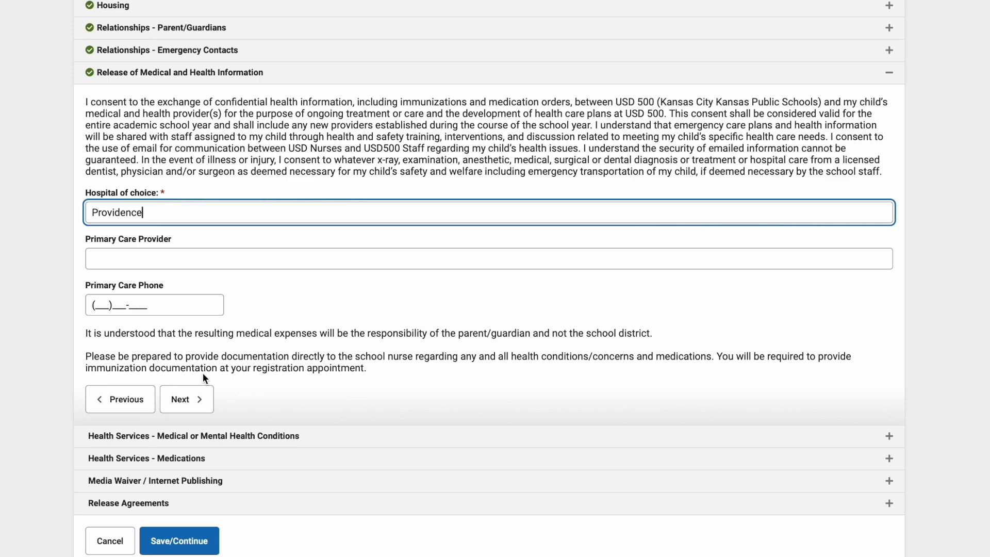
pyautogui.click(195, 407)
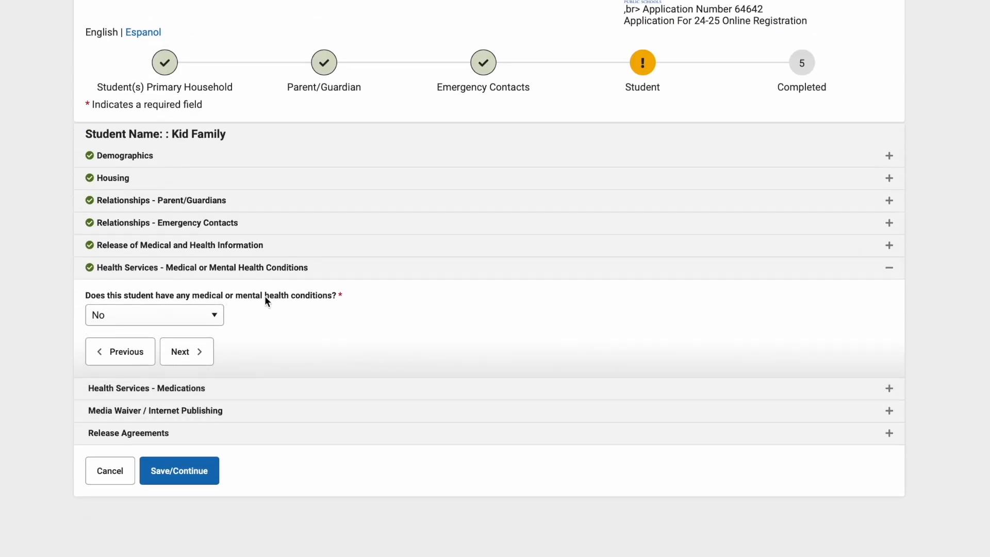
# - Answer Yes to the student having medical or mental health conditions and add the condition Allergies (seasonal/environmental)
pyautogui.click(214, 315)
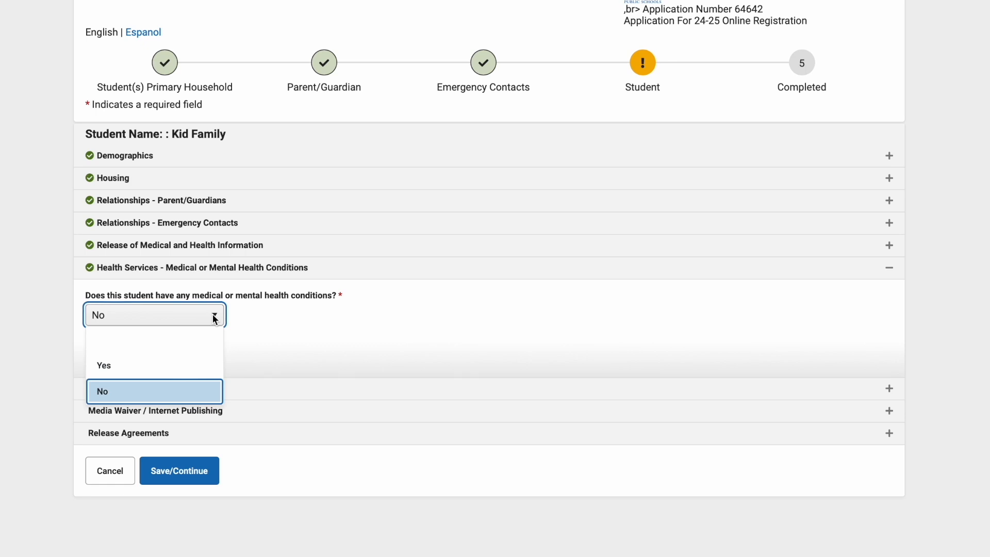
pyautogui.click(146, 367)
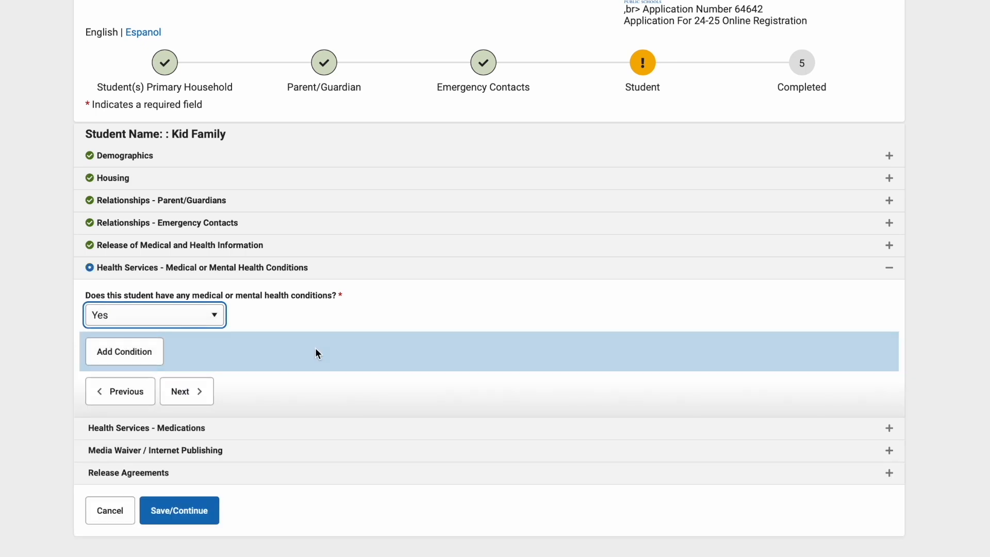
pyautogui.click(141, 352)
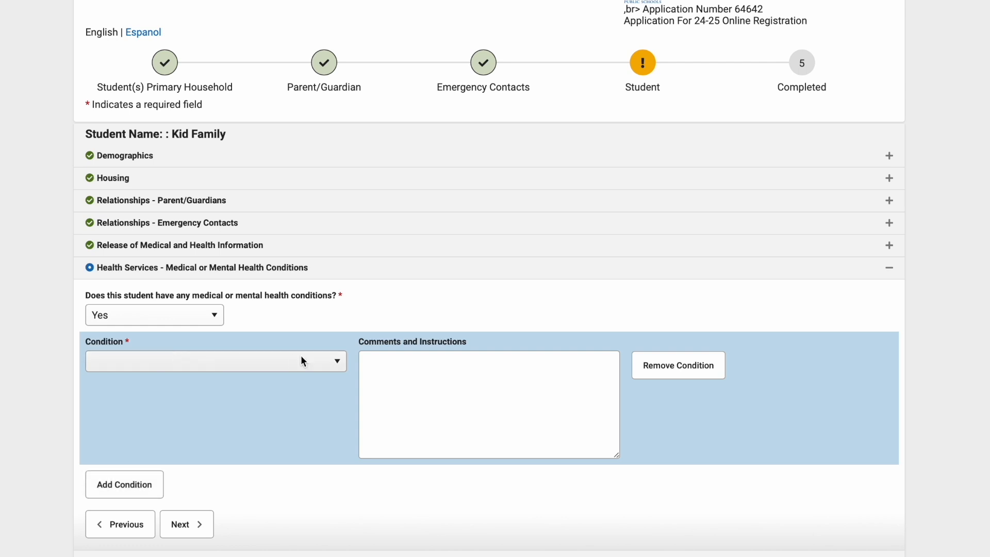
pyautogui.click(343, 359)
pyautogui.scroll(-3, 225, 422)
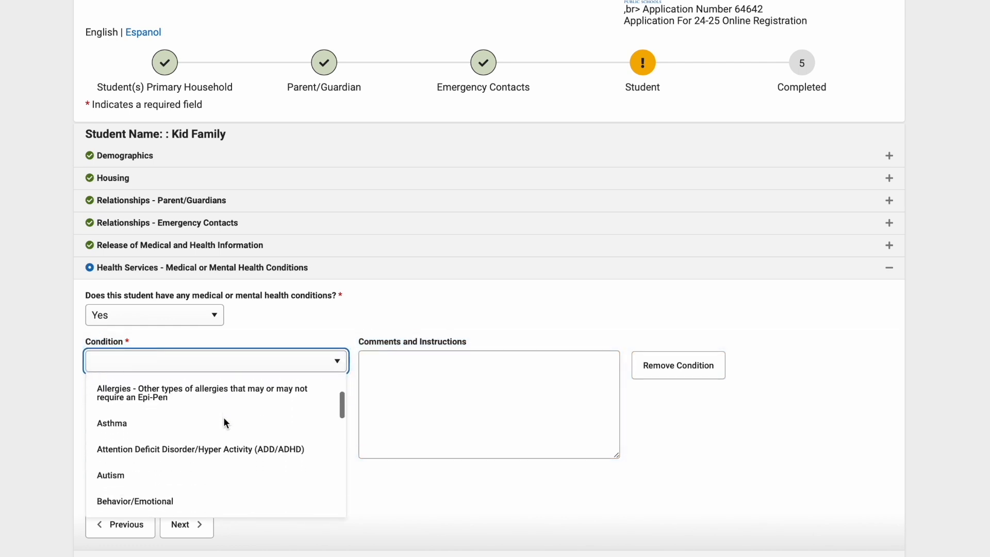
pyautogui.scroll(-2, 226, 421)
pyautogui.scroll(5, 224, 418)
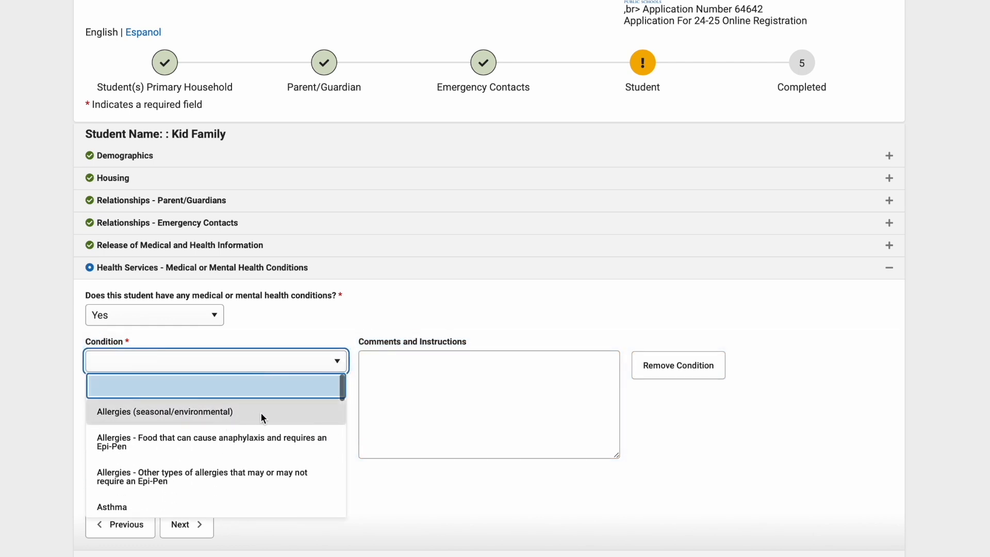
pyautogui.click(136, 413)
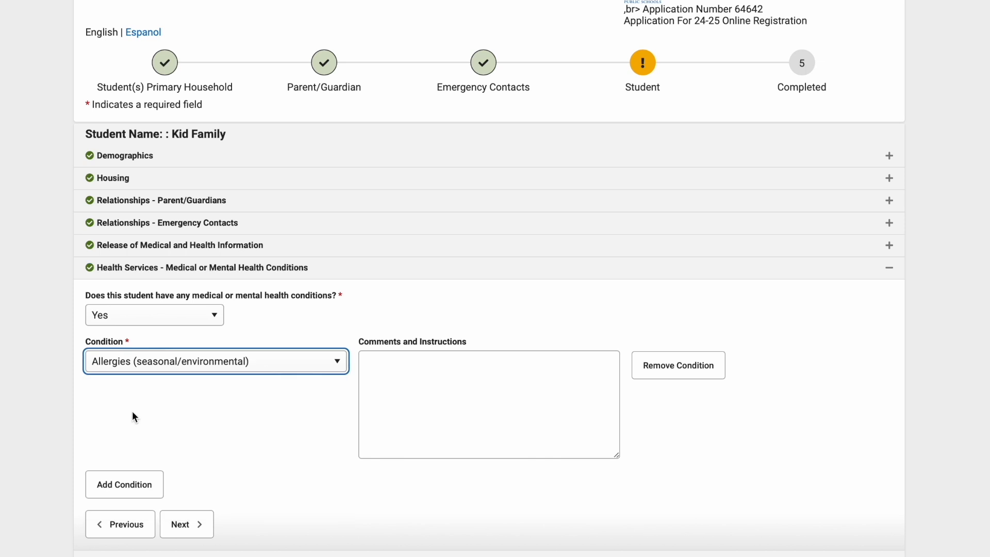
# - Enter "cats" in the allergy condition's comments and instructions, and accept the medical conditions
pyautogui.click(398, 371)
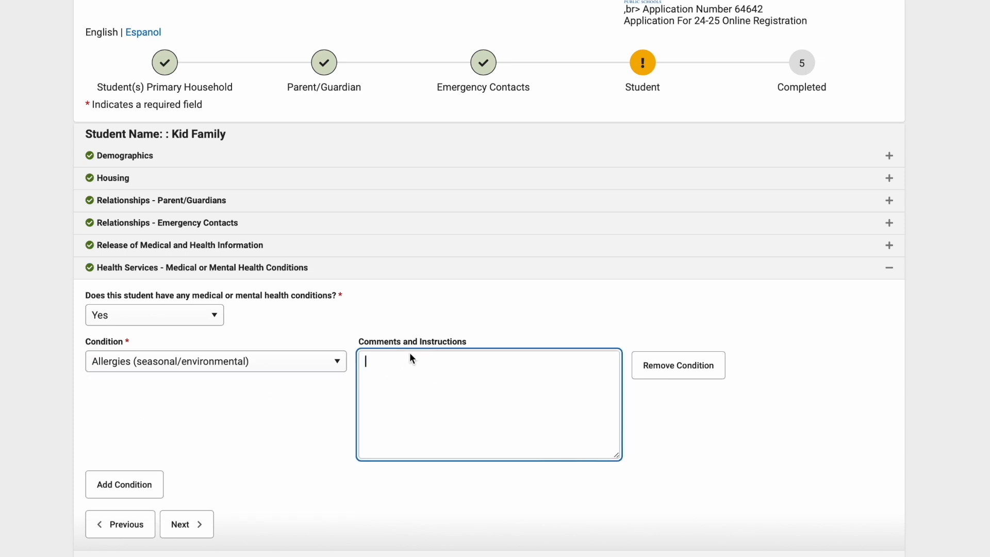
pyautogui.write('cats')
pyautogui.click(290, 404)
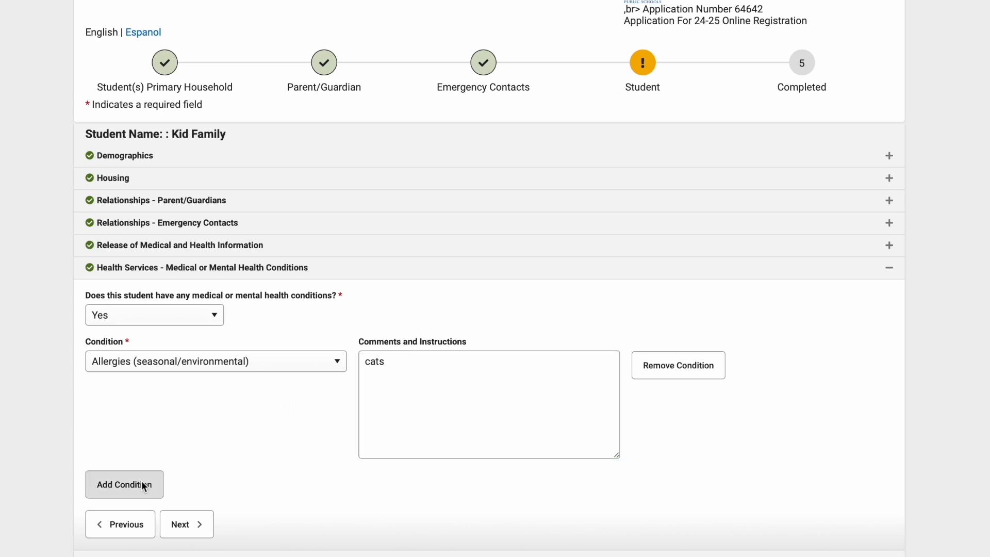
pyautogui.scroll(-1, 143, 482)
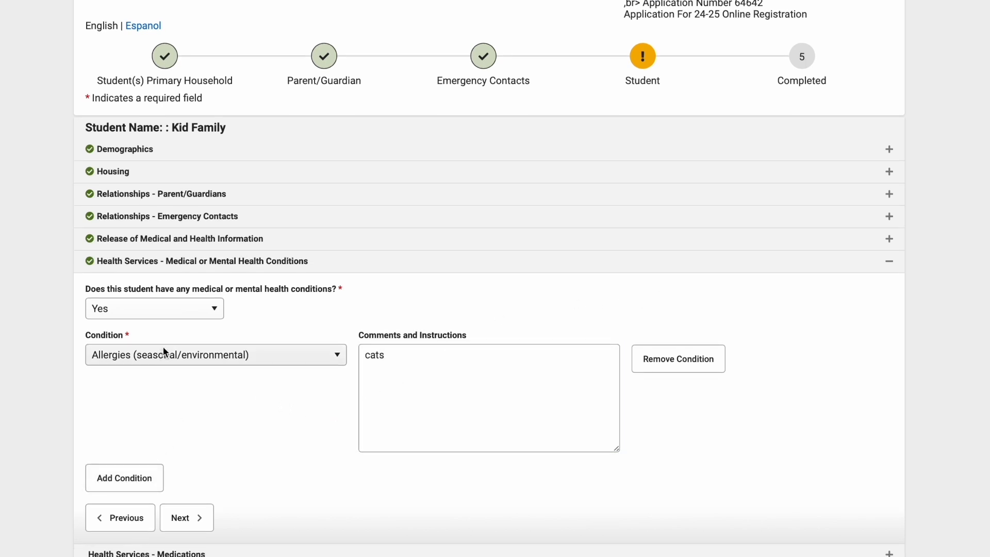
pyautogui.click(192, 516)
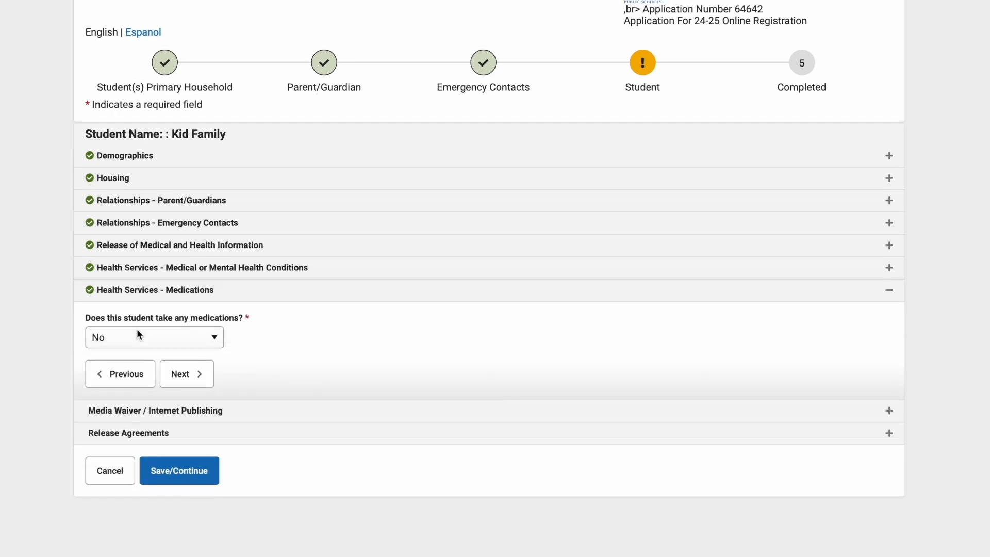
# - Answer Yes to the student taking medications and add Benadryl as a medication taken At Home
pyautogui.click(216, 338)
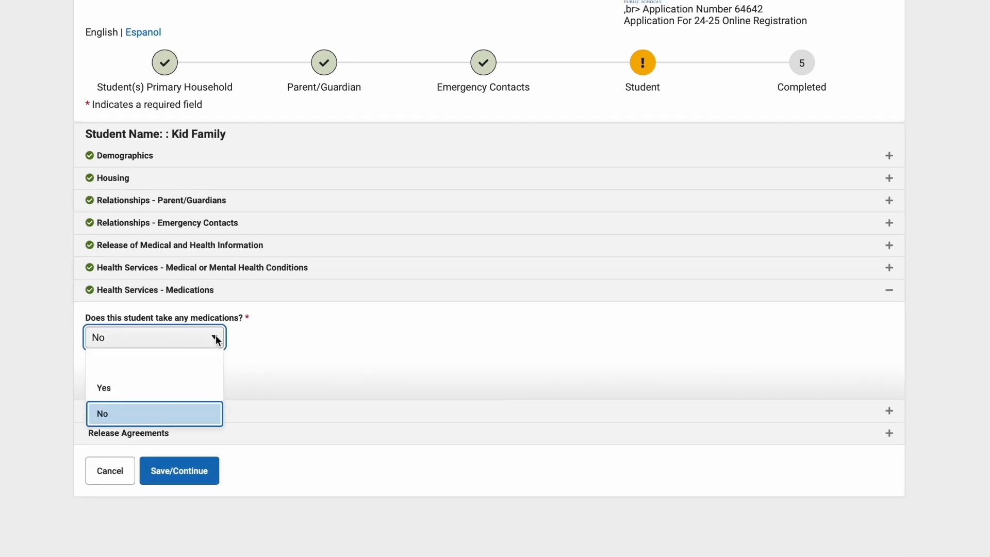
pyautogui.click(136, 389)
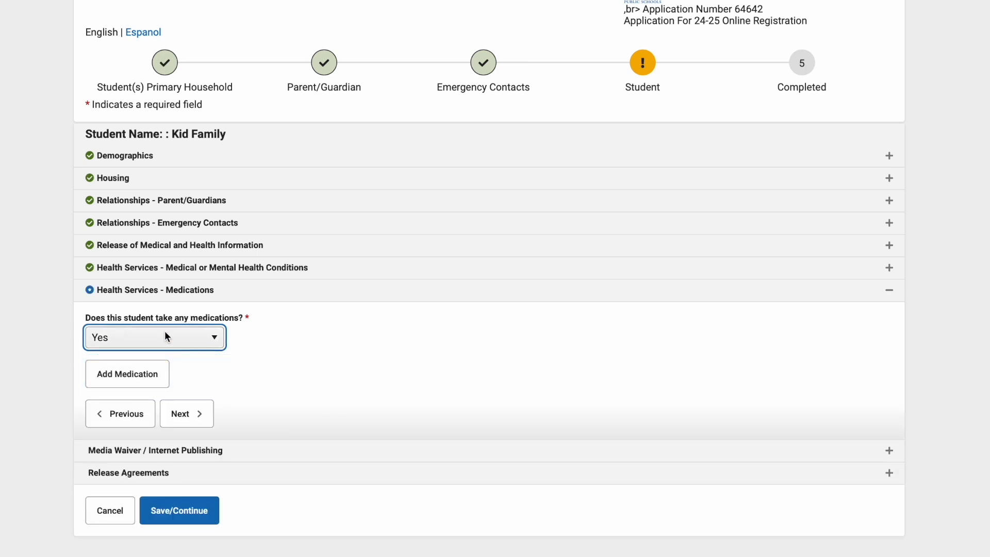
pyautogui.click(129, 373)
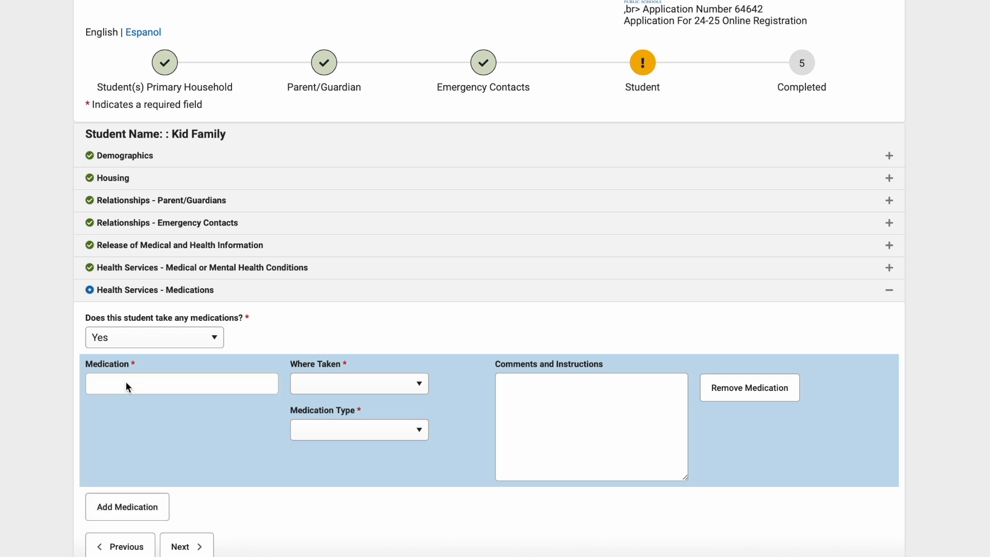
pyautogui.click(126, 384)
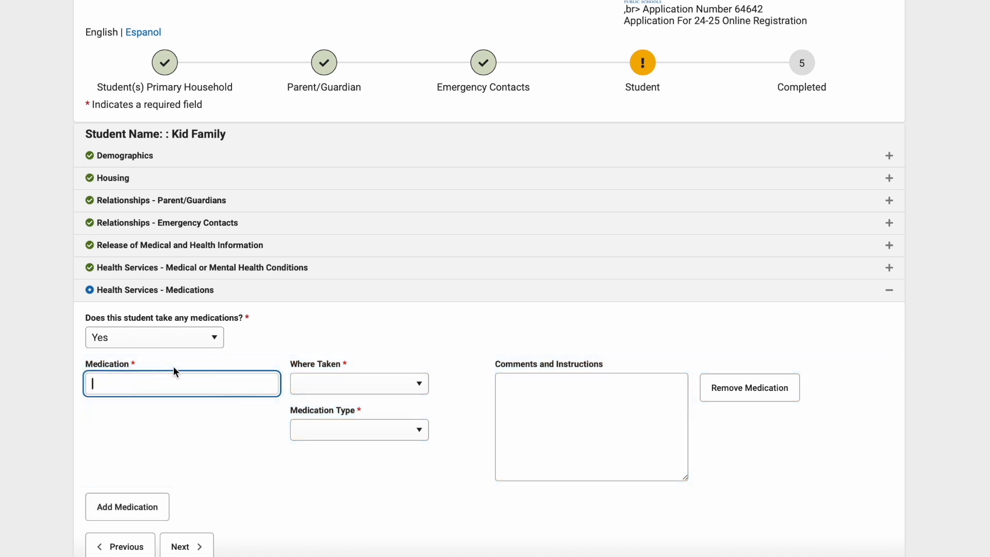
pyautogui.write('Ba')
pyautogui.press('BackSpace')
pyautogui.write('ennadryl')
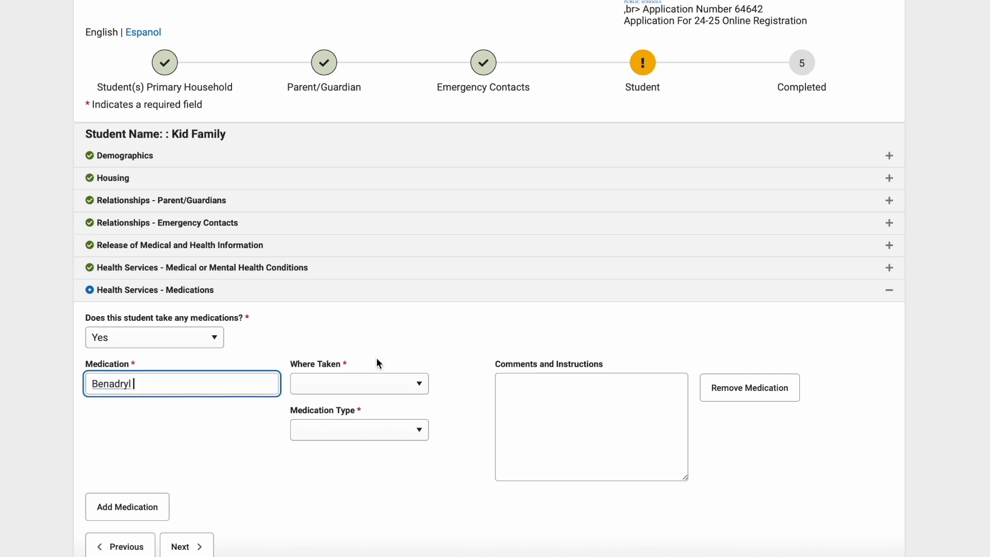
pyautogui.click(423, 388)
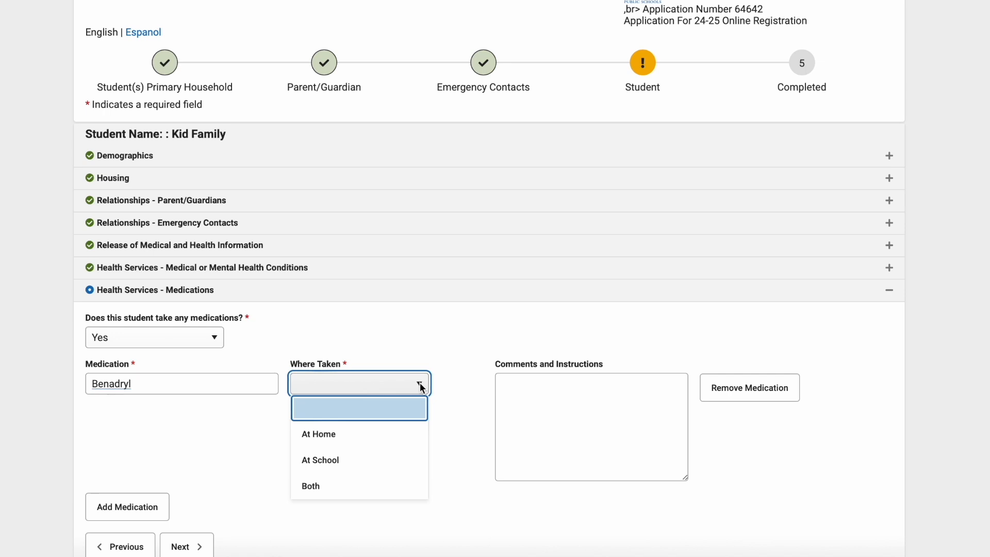
pyautogui.click(360, 437)
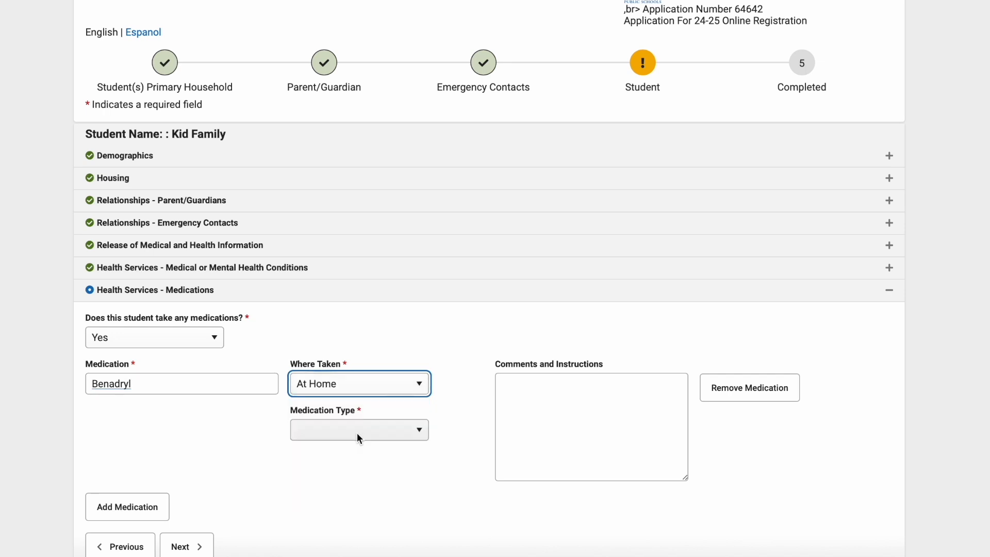
pyautogui.click(384, 430)
pyautogui.click(383, 428)
pyautogui.click(377, 381)
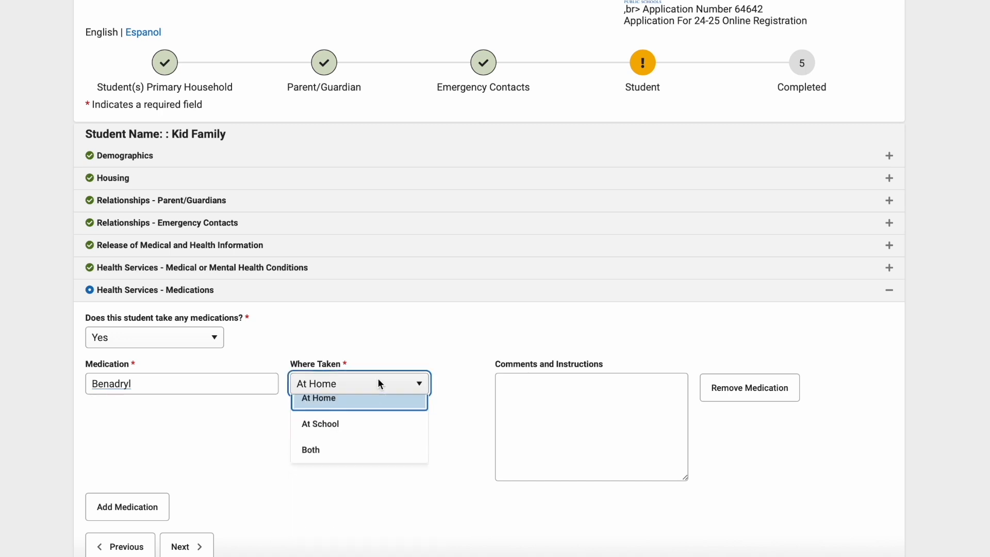
pyautogui.click(363, 463)
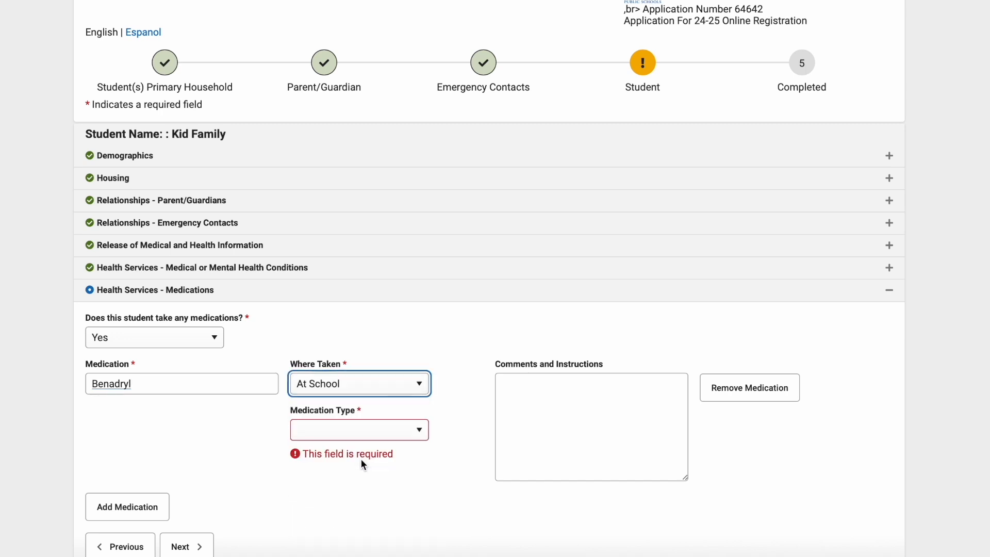
pyautogui.click(373, 378)
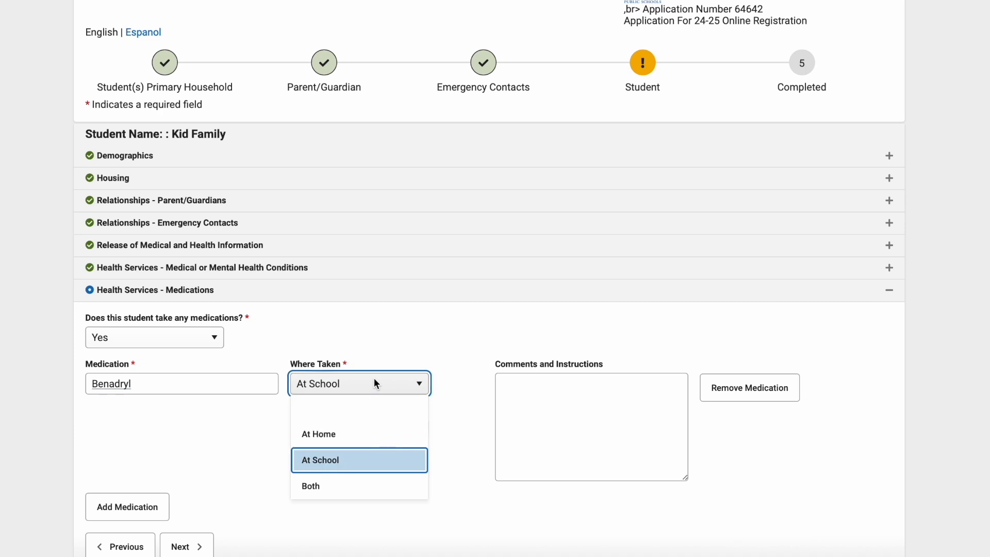
pyautogui.click(362, 441)
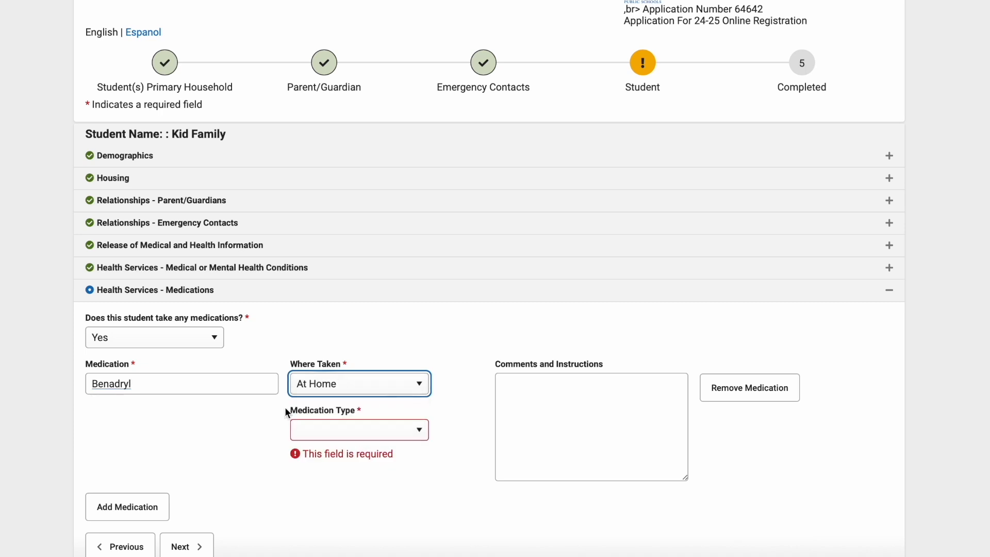
# - Set the Benadryl's medication type to As needed and accept the medications
pyautogui.click(372, 431)
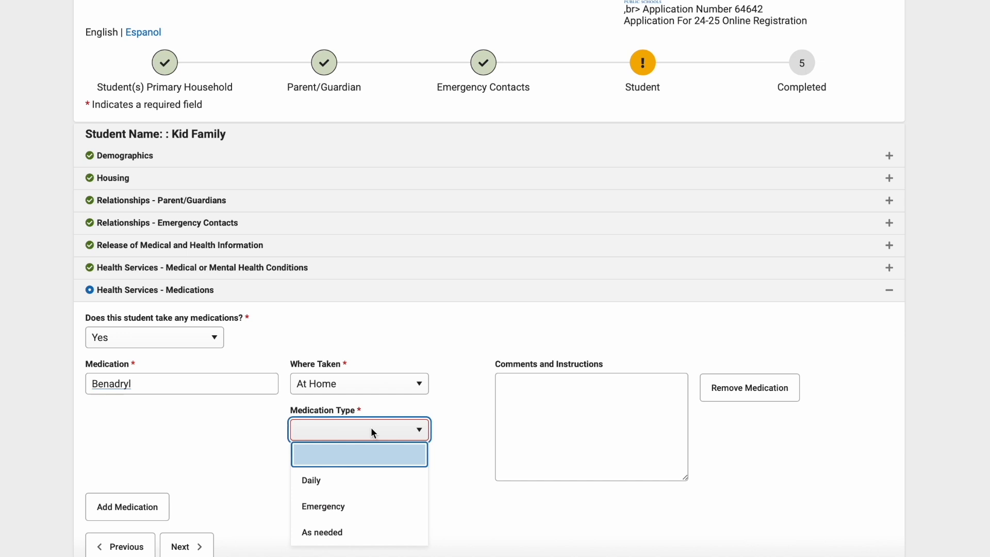
pyautogui.click(348, 536)
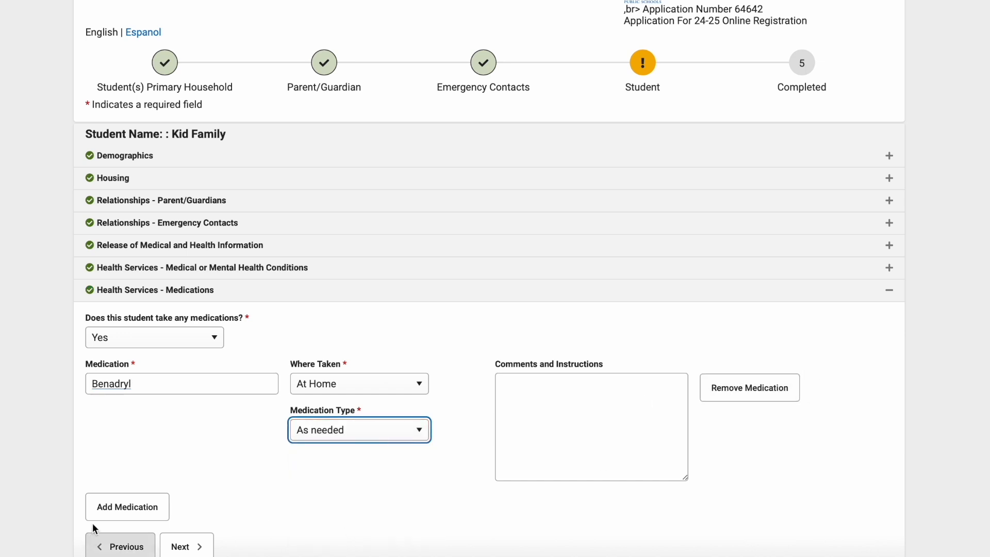
pyautogui.scroll(-3, 361, 484)
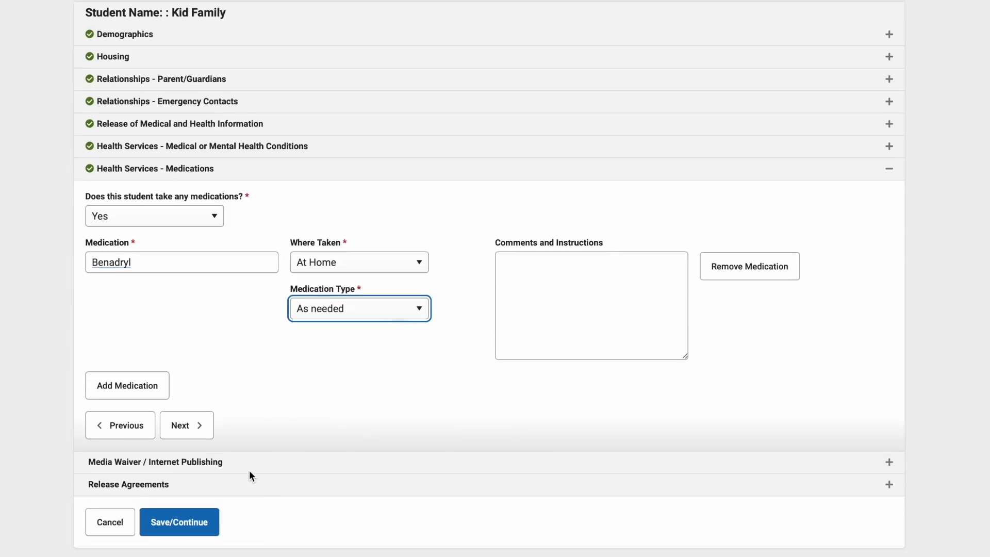
pyautogui.click(187, 424)
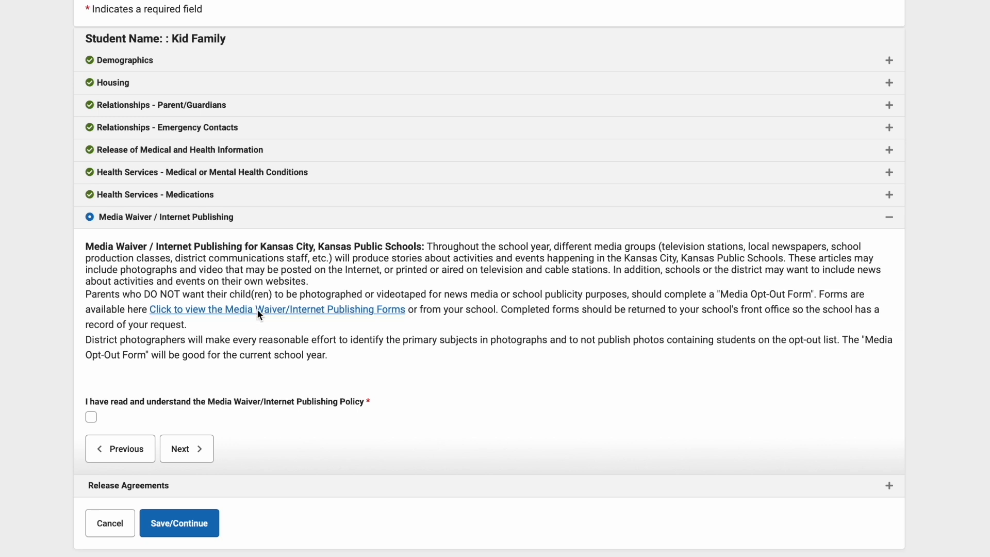
# - Acknowledge having read and understood the Media Waiver/Internet Publishing Policy and continue to the release agreements
pyautogui.click(91, 416)
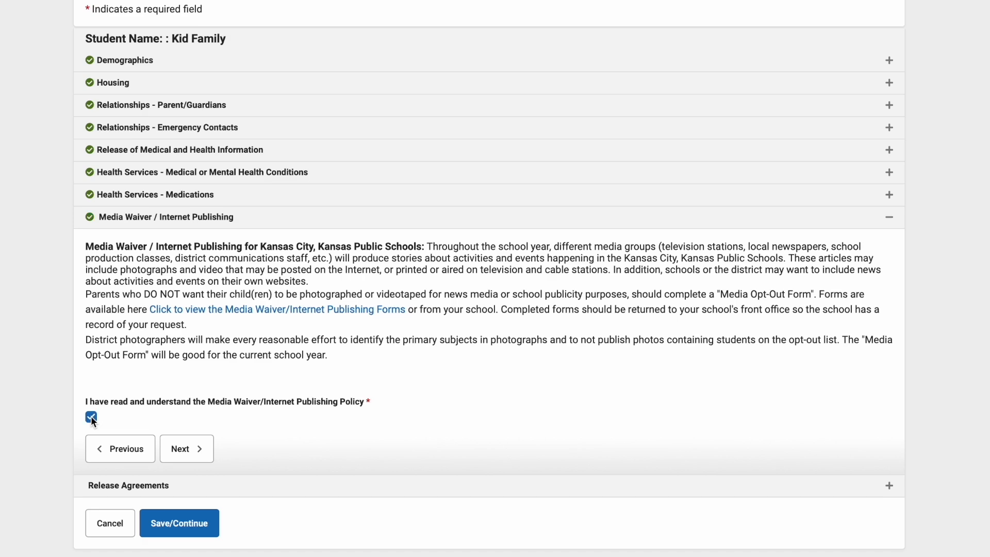
pyautogui.click(191, 450)
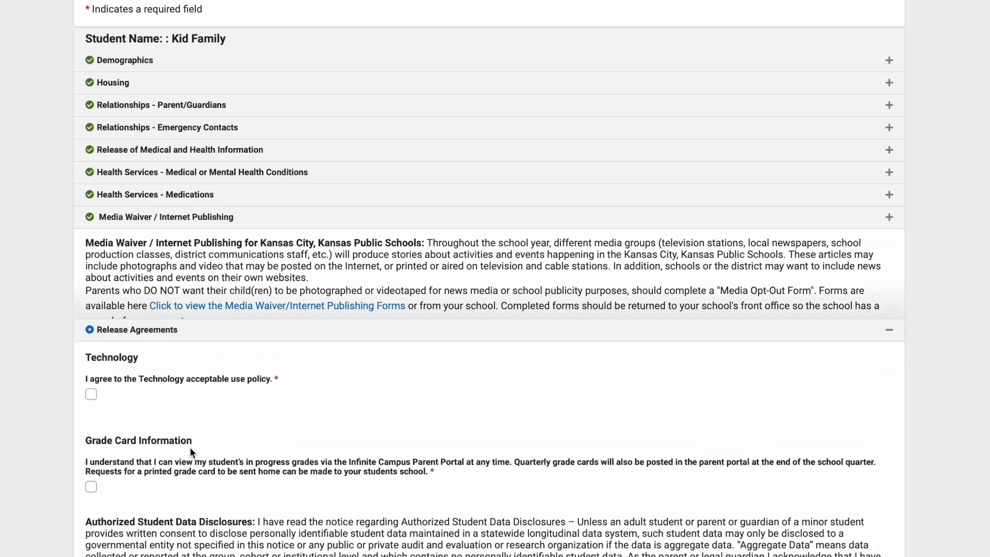
# - Agree to the technology, grade card, student data disclosure and Waiver of Liability statements, and draw a signature on the line
pyautogui.scroll(-3, 332, 297)
pyautogui.scroll(-1, 332, 298)
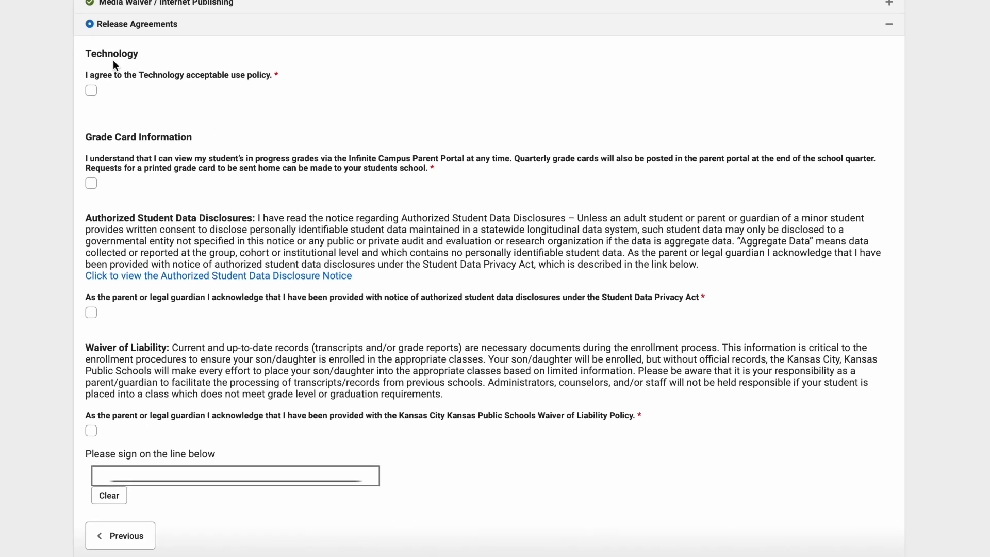
pyautogui.click(91, 91)
pyautogui.click(91, 429)
pyautogui.click(122, 475)
pyautogui.moveTo(119, 477)
pyautogui.mouseDown()
pyautogui.moveTo(162, 466)
pyautogui.moveTo(109, 479)
pyautogui.moveTo(172, 473)
pyautogui.moveTo(148, 467)
pyautogui.mouseUp()
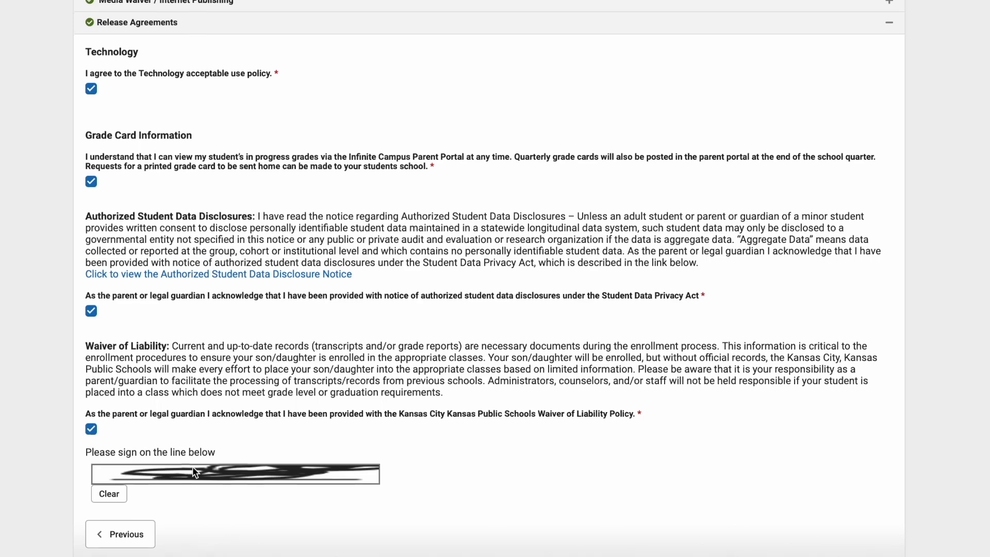
# - Save the student's completed registration sections and return to the student list
pyautogui.scroll(-2, 193, 466)
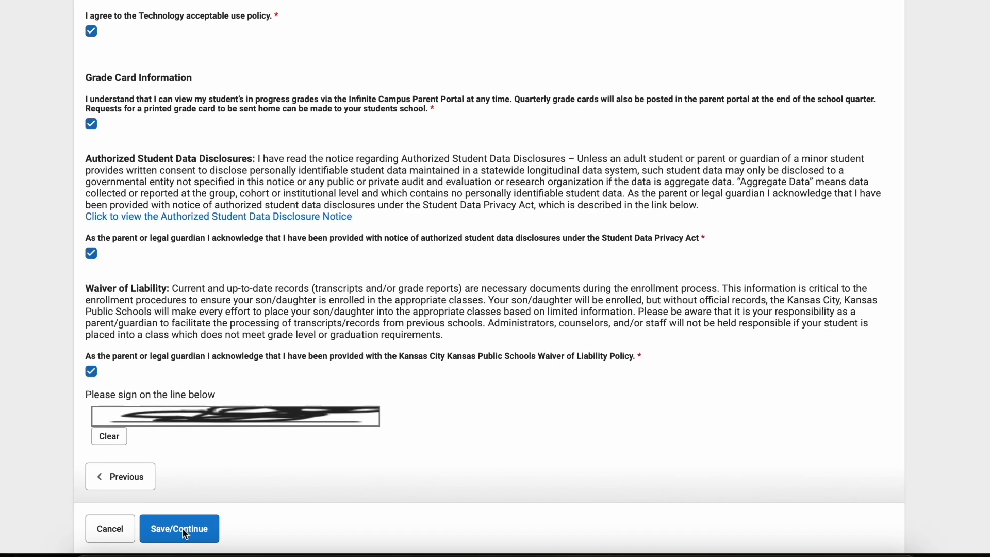
pyautogui.click(186, 531)
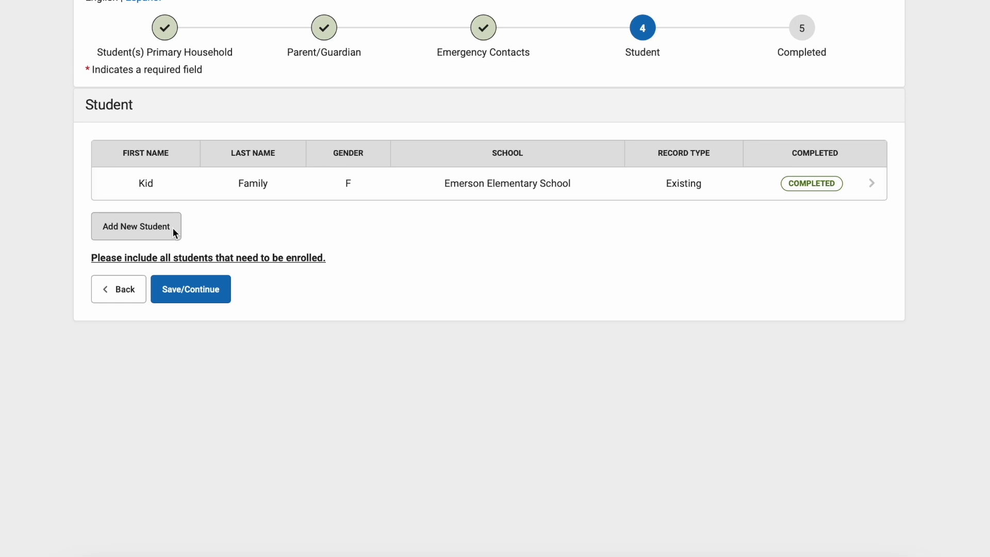
pyautogui.click(134, 226)
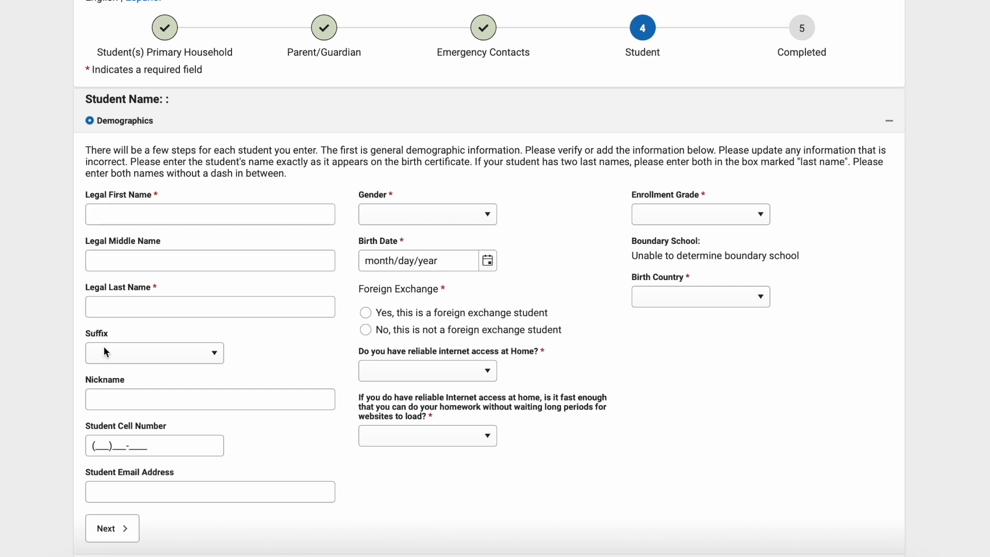
pyautogui.scroll(-5, 226, 248)
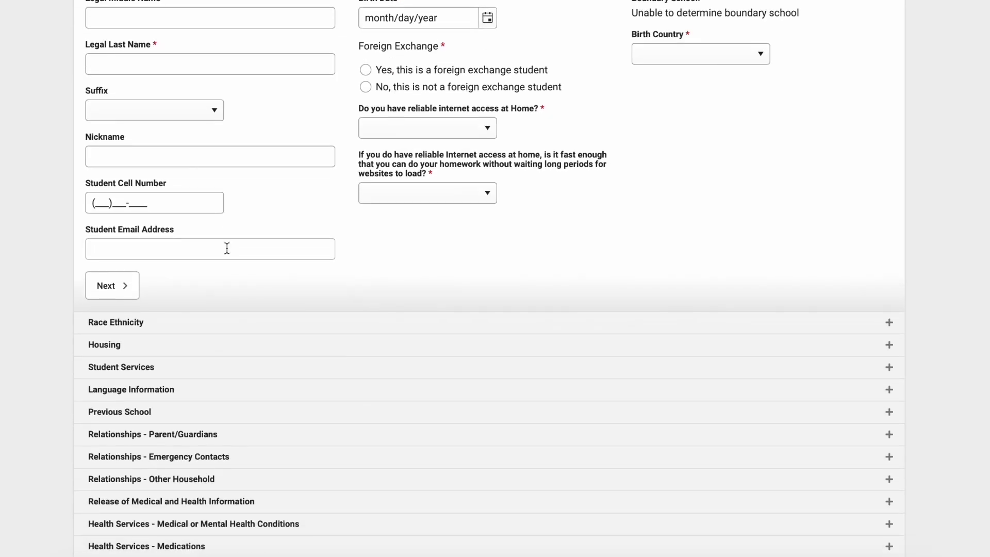
pyautogui.scroll(-3, 227, 249)
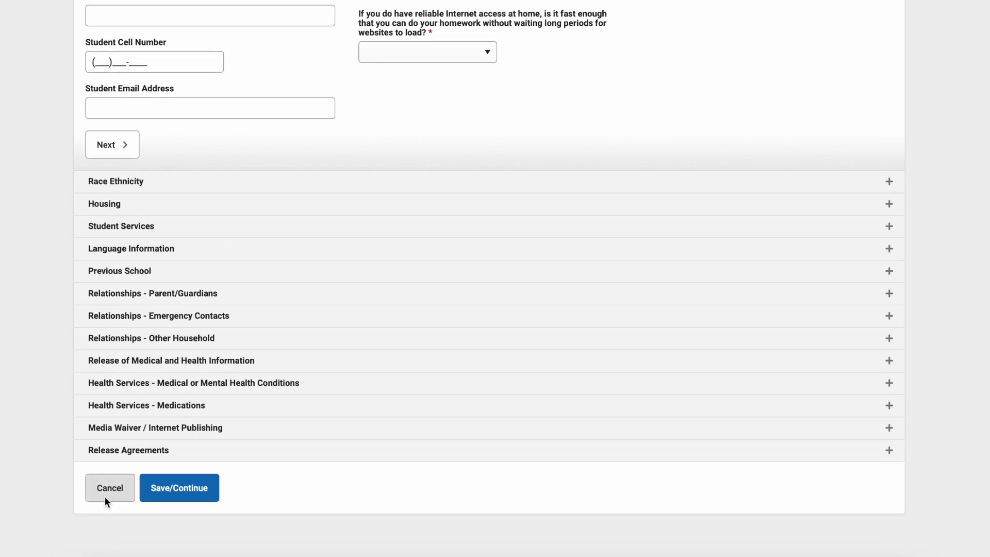
pyautogui.click(101, 488)
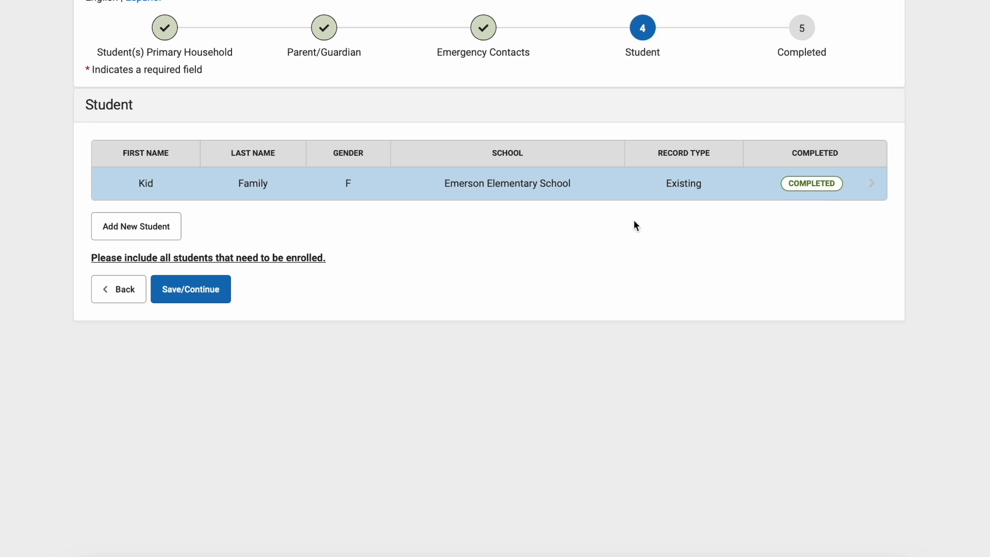
# - Save the student list, draw the parent's signature on the final signature line and submit the application
pyautogui.click(193, 295)
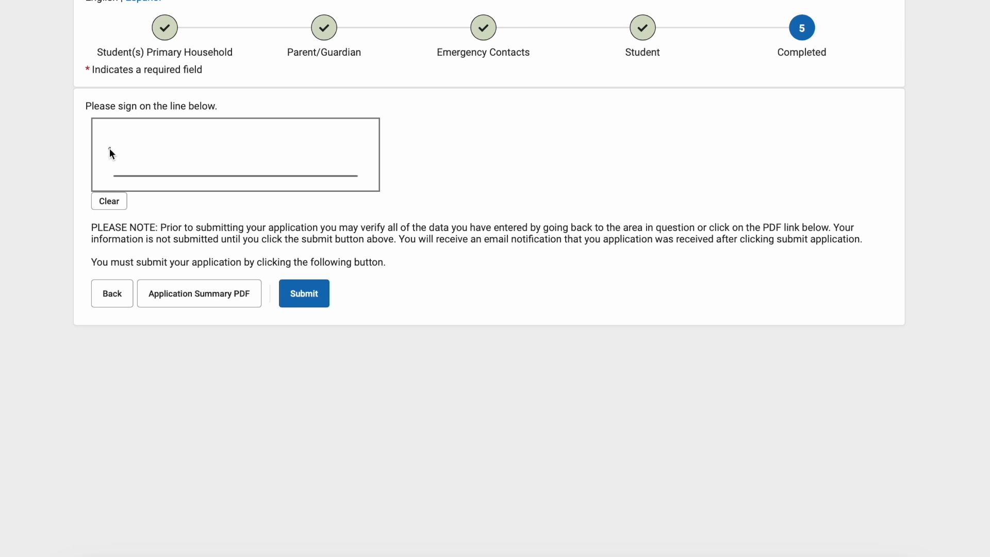
pyautogui.moveTo(109, 149); pyautogui.dragTo(134, 126)
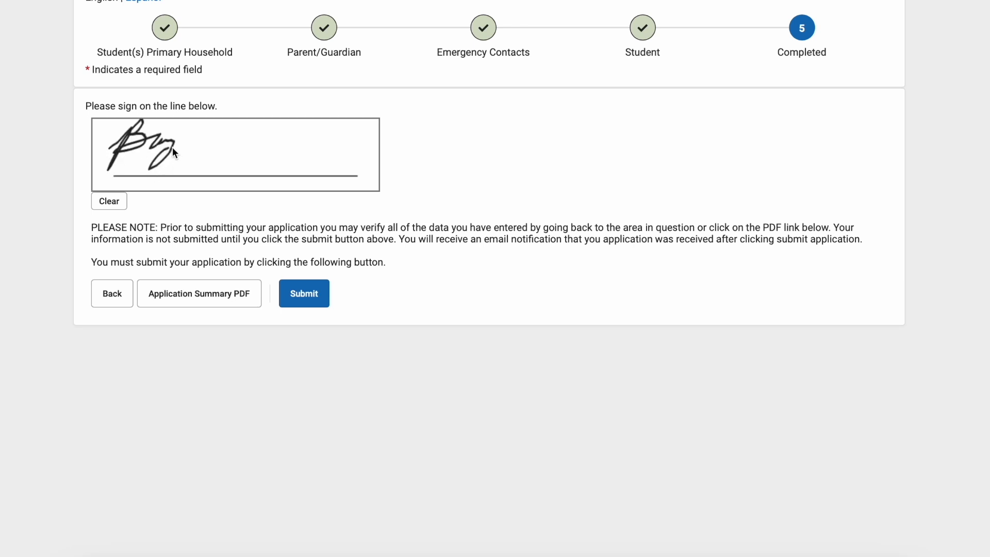
pyautogui.moveTo(185, 148); pyautogui.dragTo(218, 158)
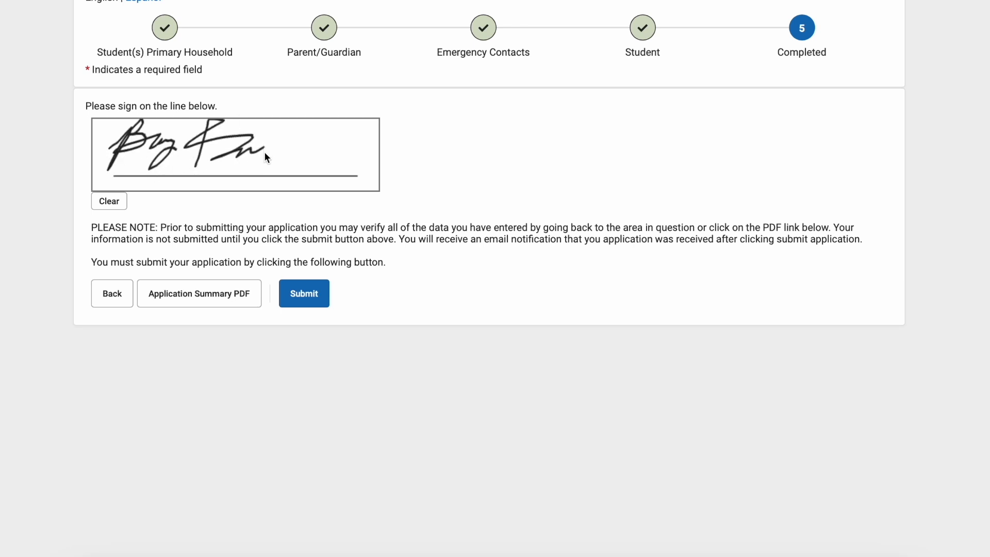
pyautogui.moveTo(296, 174); pyautogui.dragTo(368, 142)
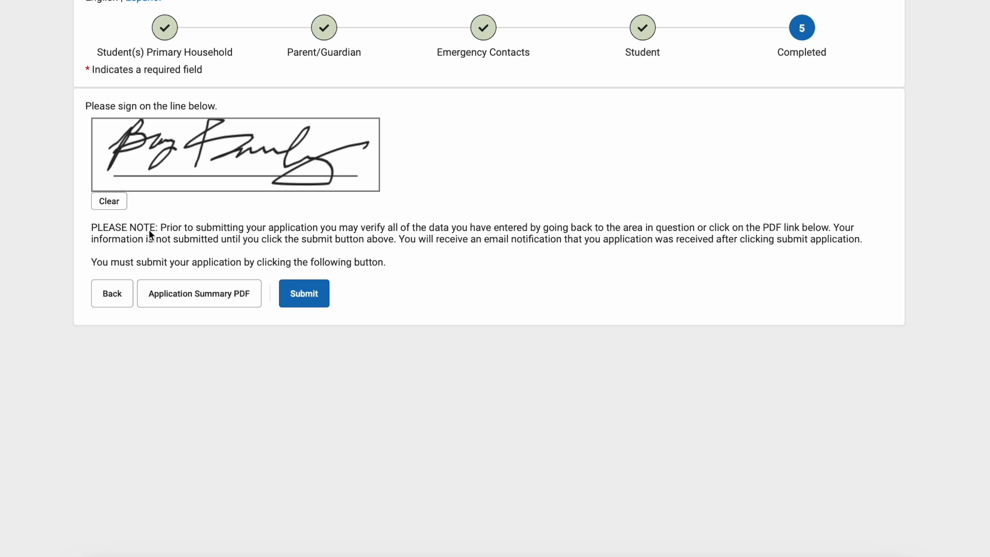
pyautogui.click(304, 293)
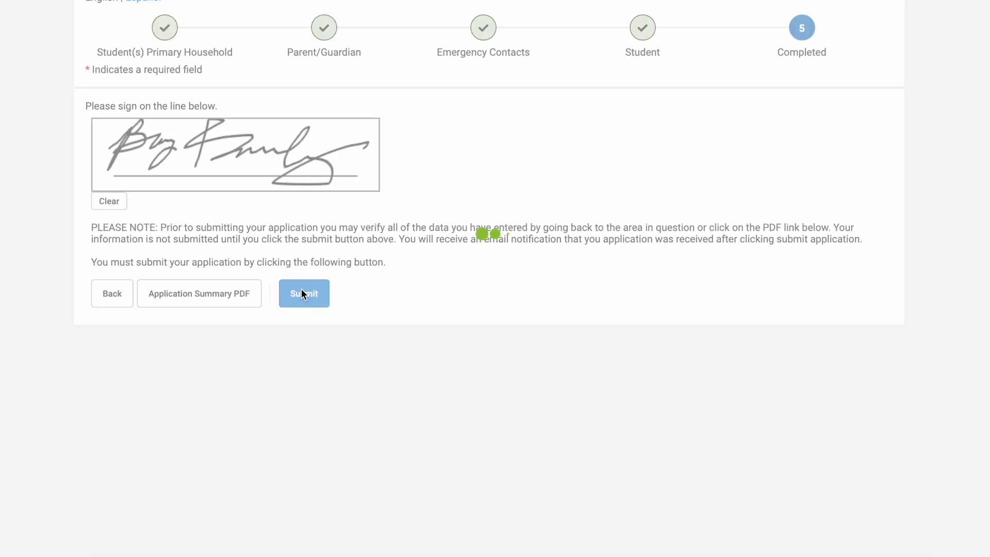